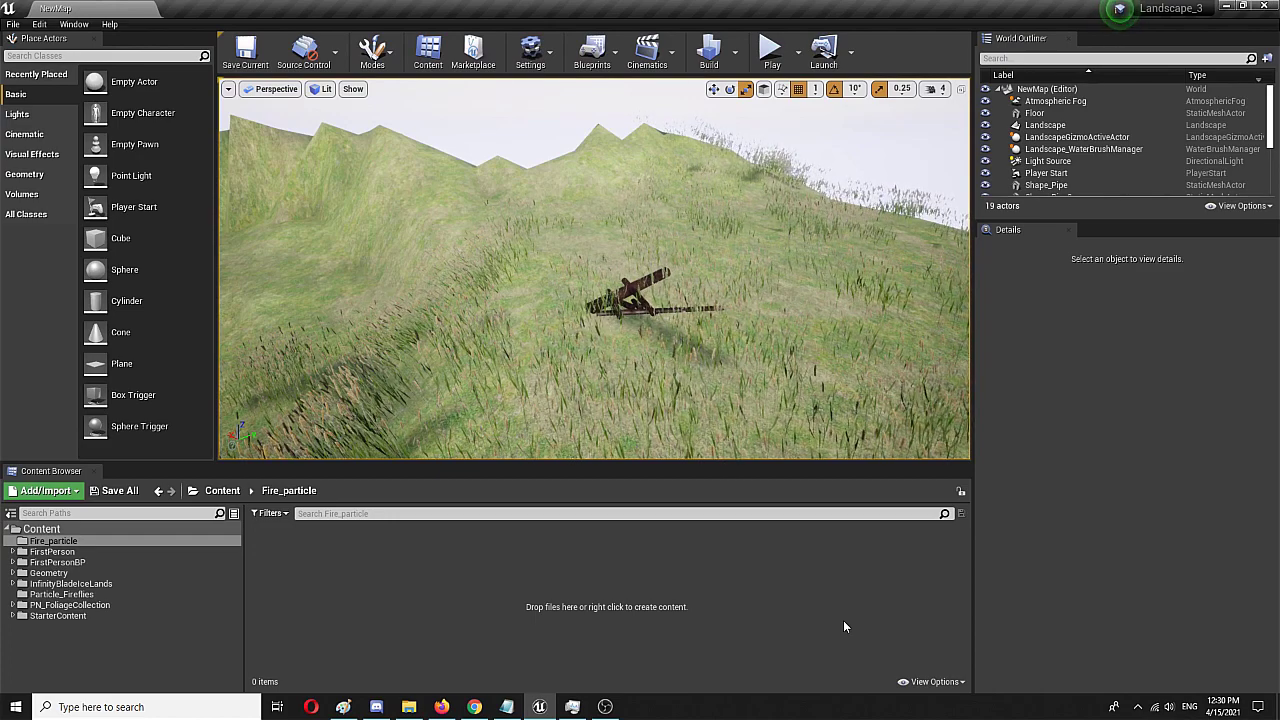
Examine the wooden log pile on the grassy landscape up close.
right_drag(700, 380, 760, 386)
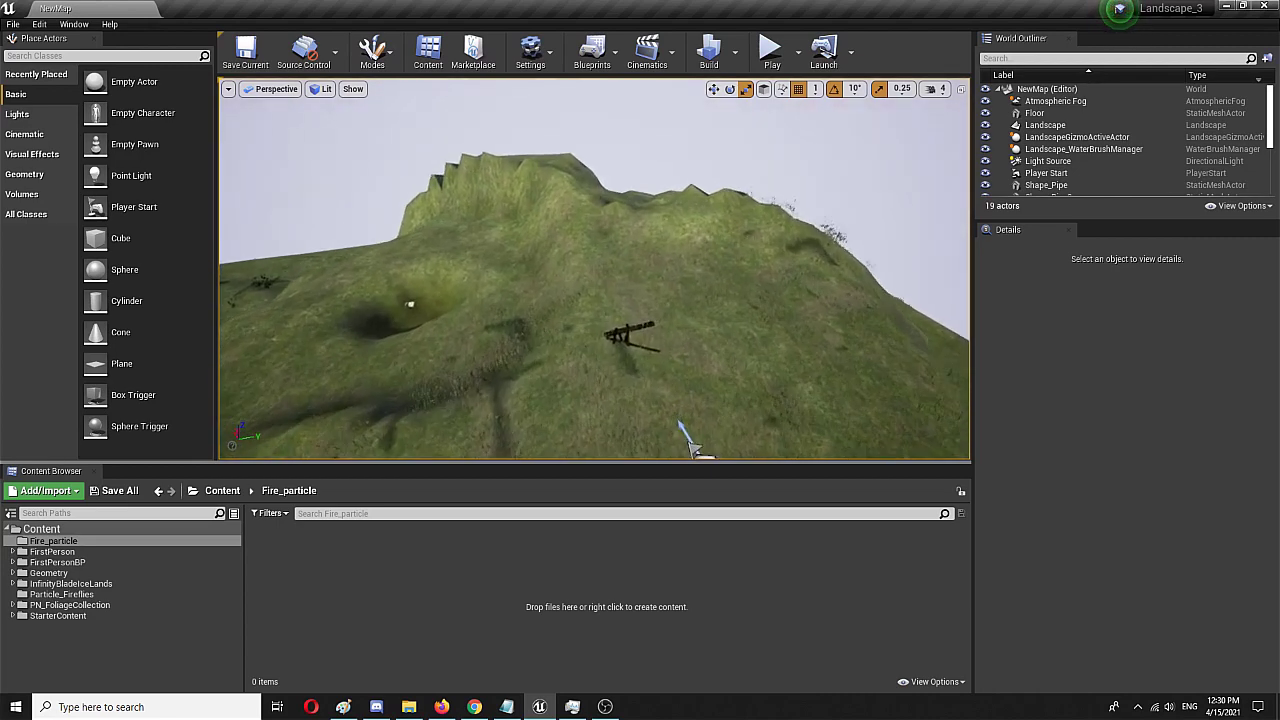
key(w)
right_drag(686, 443, 686, 443)
key(w)
right_drag(657, 332, 657, 332)
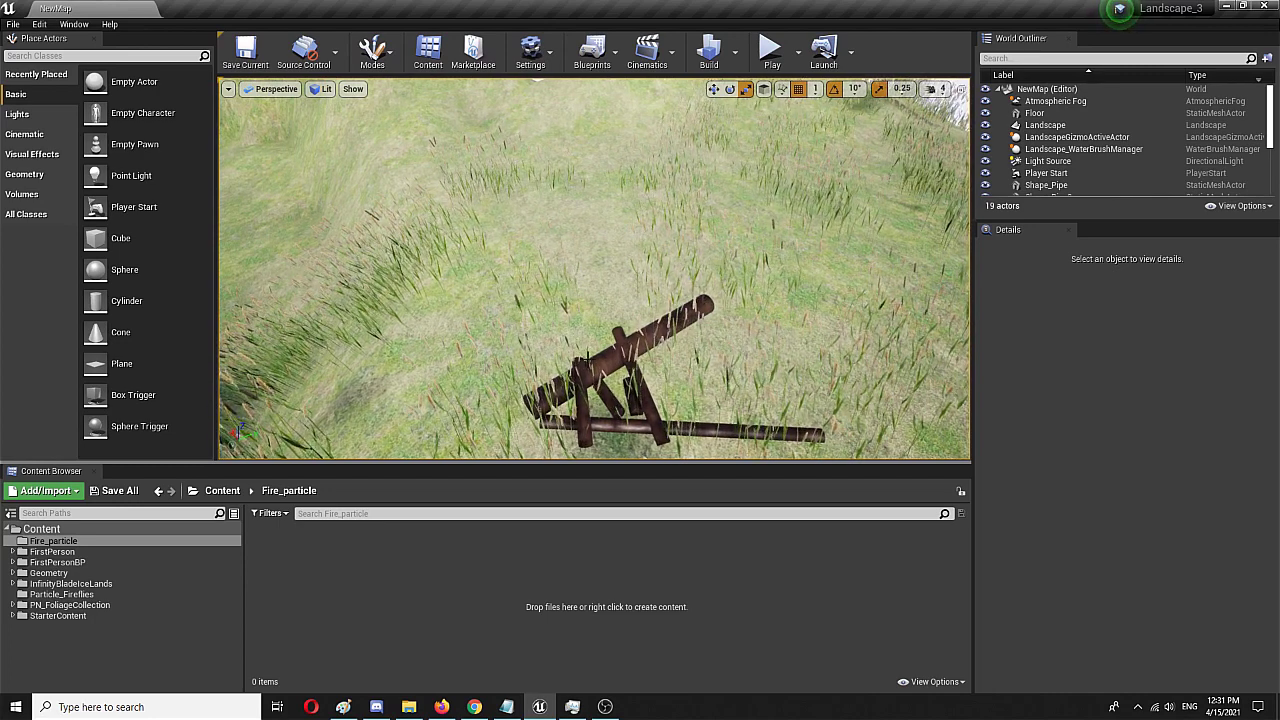
click(545, 333)
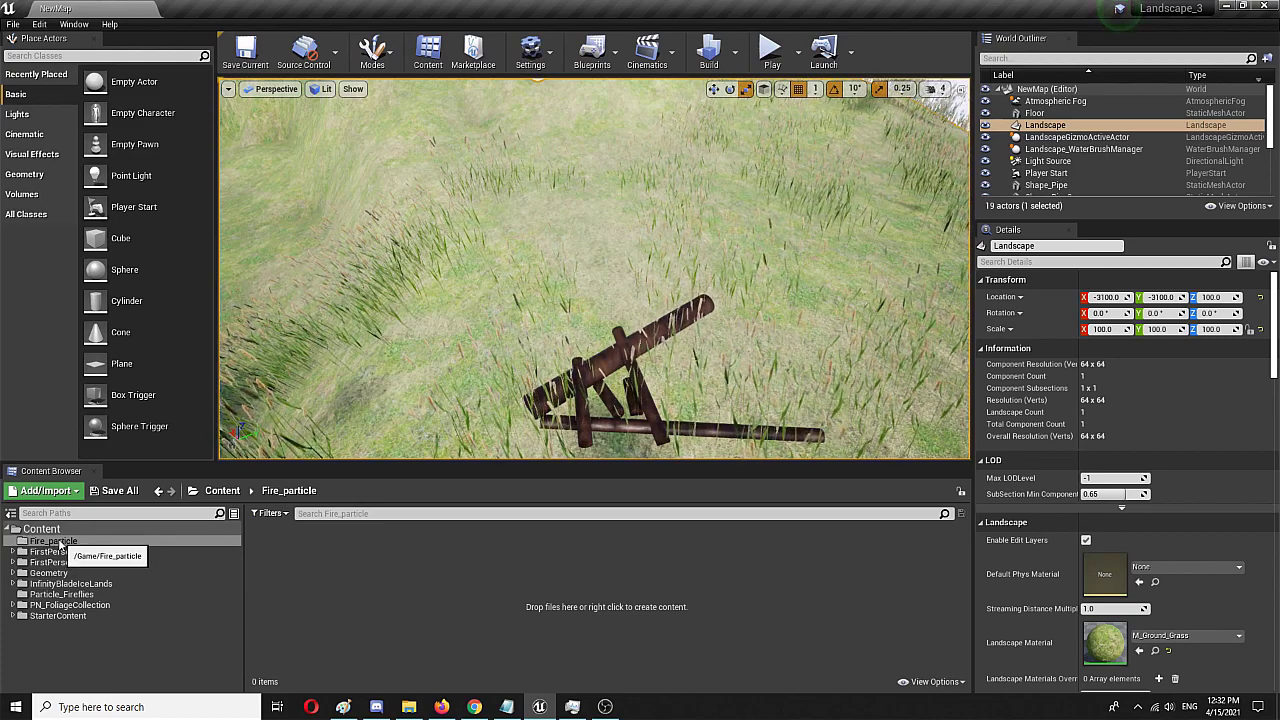
Create a particle system named Fire_Partice in the Fire_particle folder.
right_click(265, 547)
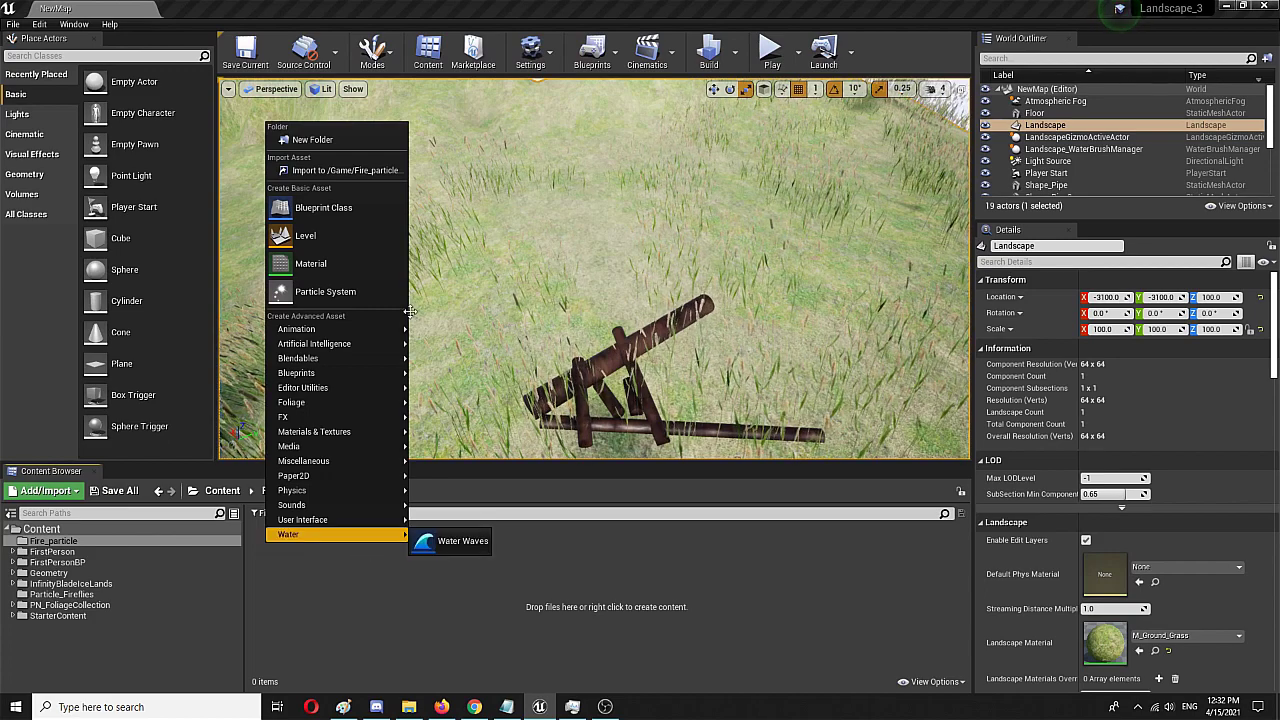
mouse_move(292, 490)
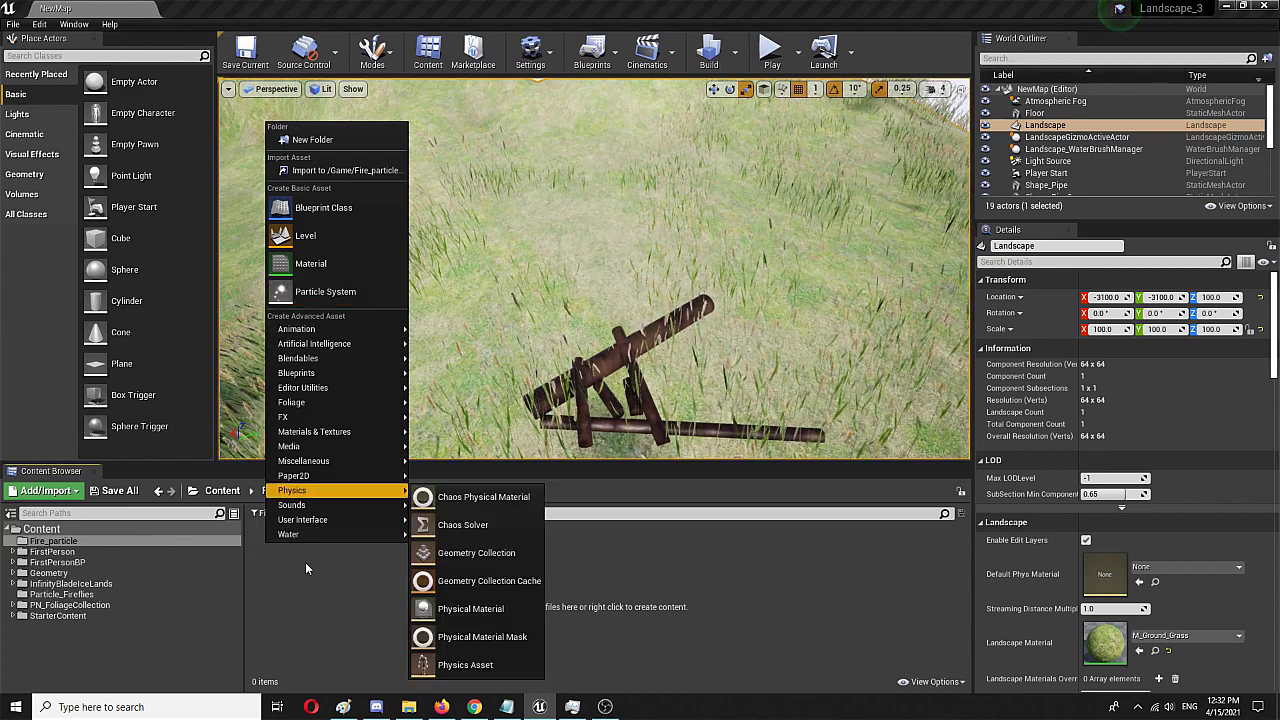
click(333, 292)
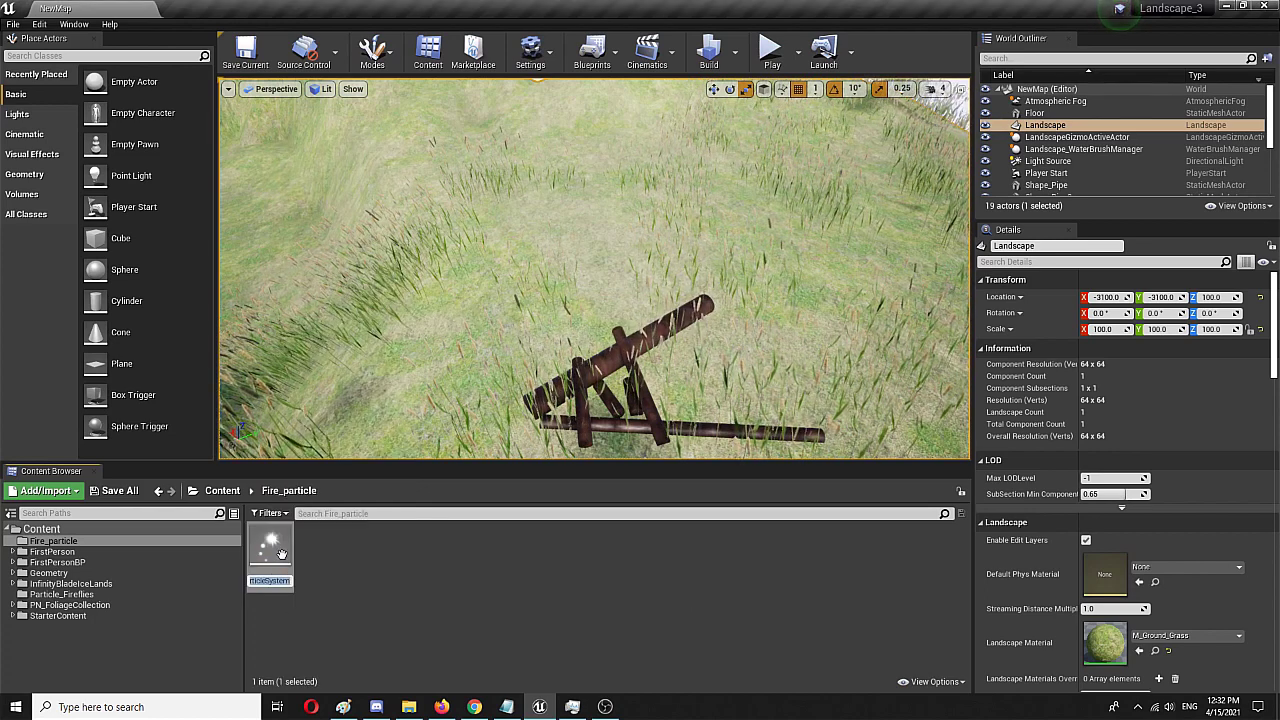
text(Fire)
text(_Pa)
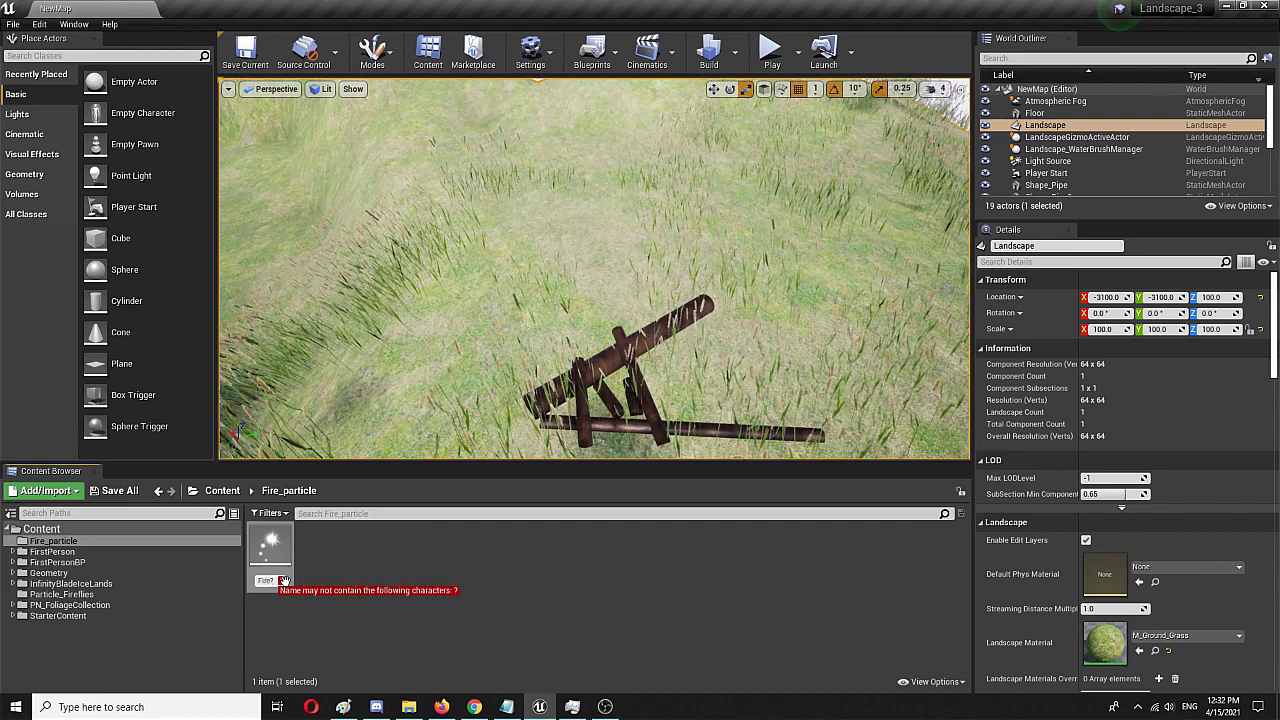
text(rticle)
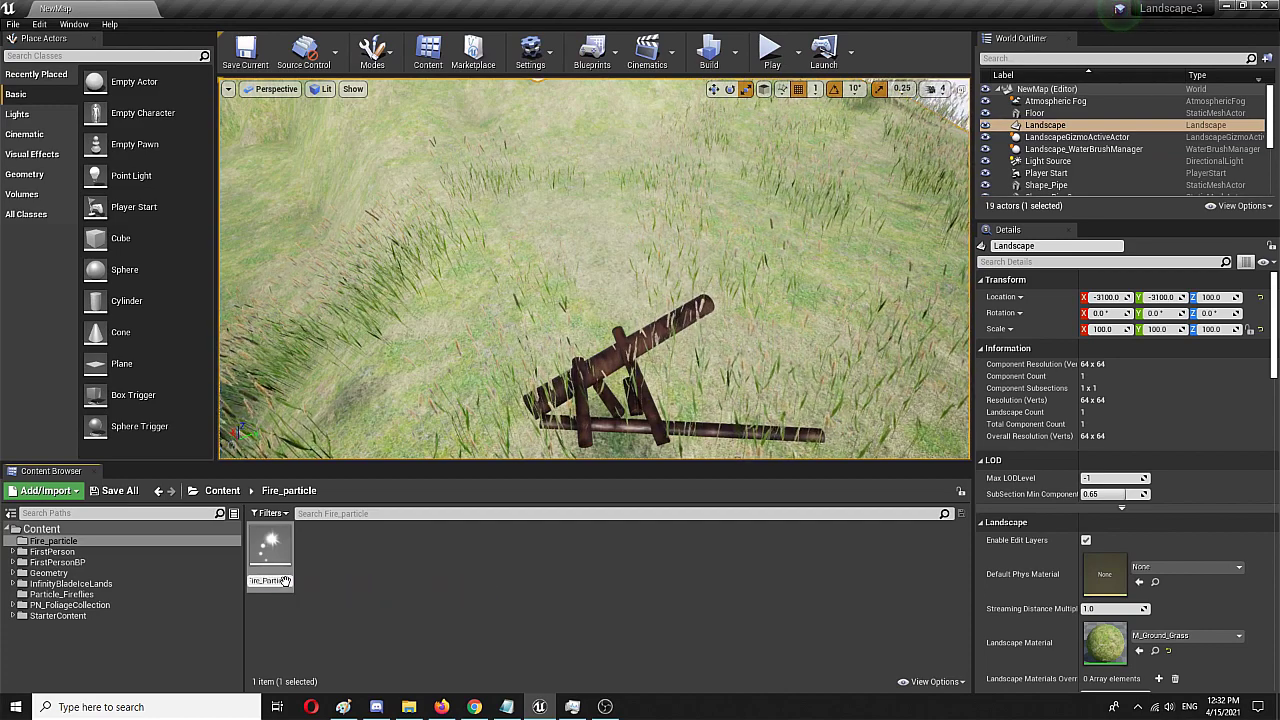
key(Return)
click(320, 578)
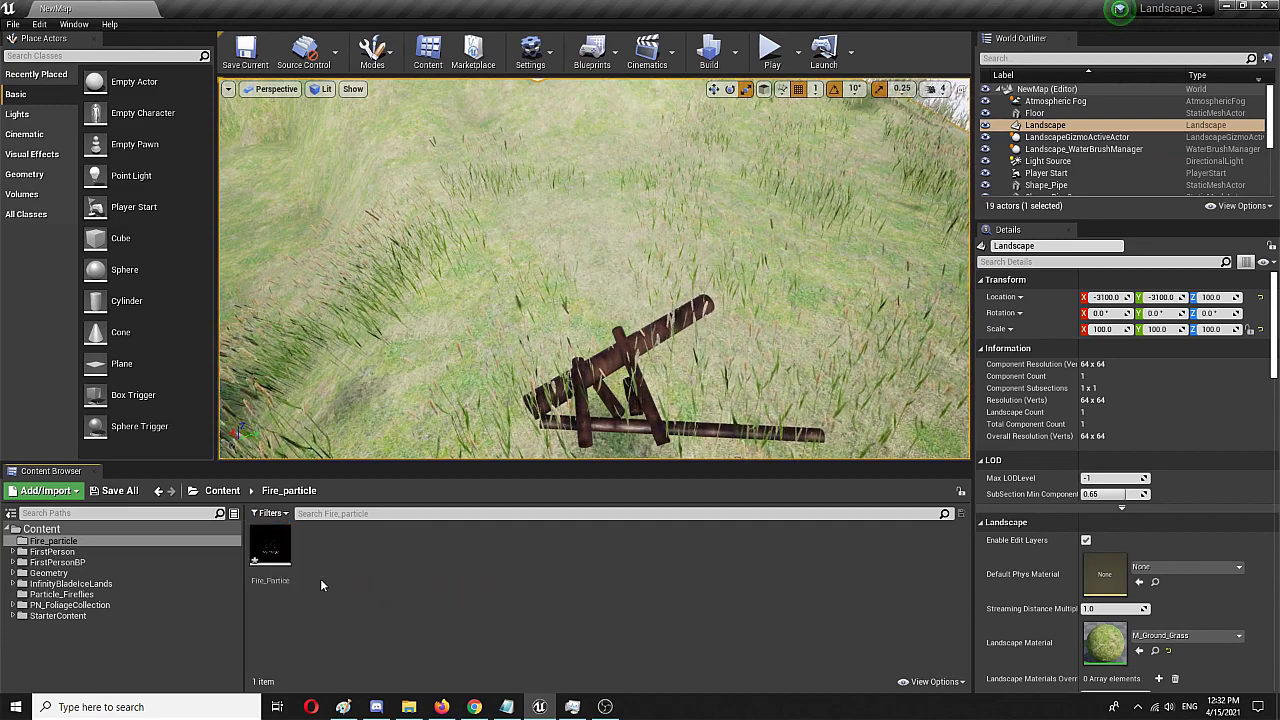
Open the Fire_Partice particle system and assign the M_Fire_SubUV material in the emitter's Required module.
double_click(270, 550)
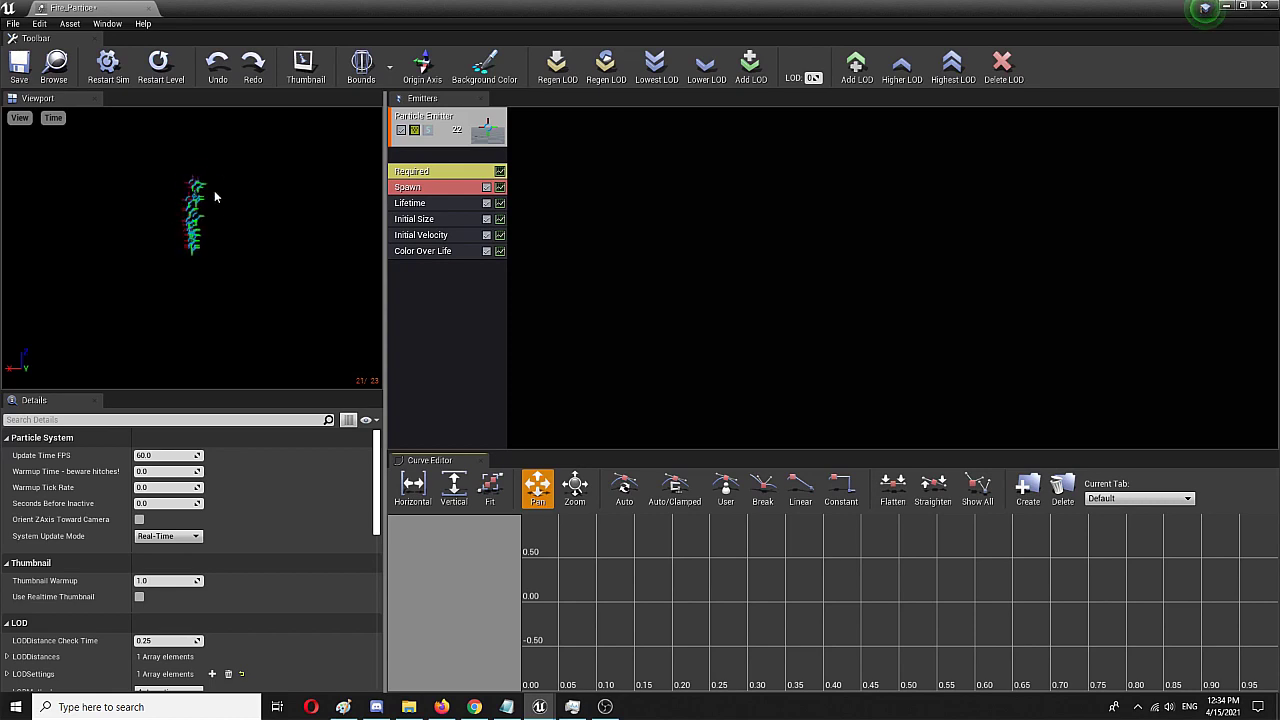
click(443, 176)
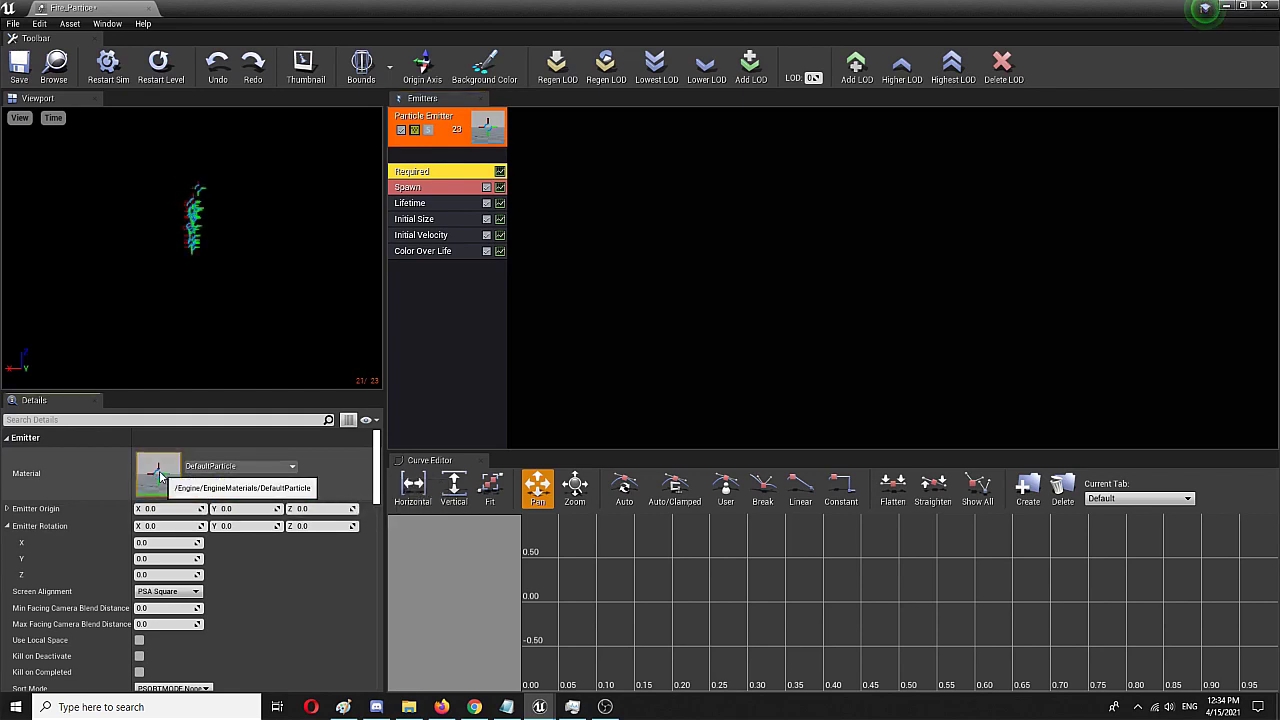
click(246, 467)
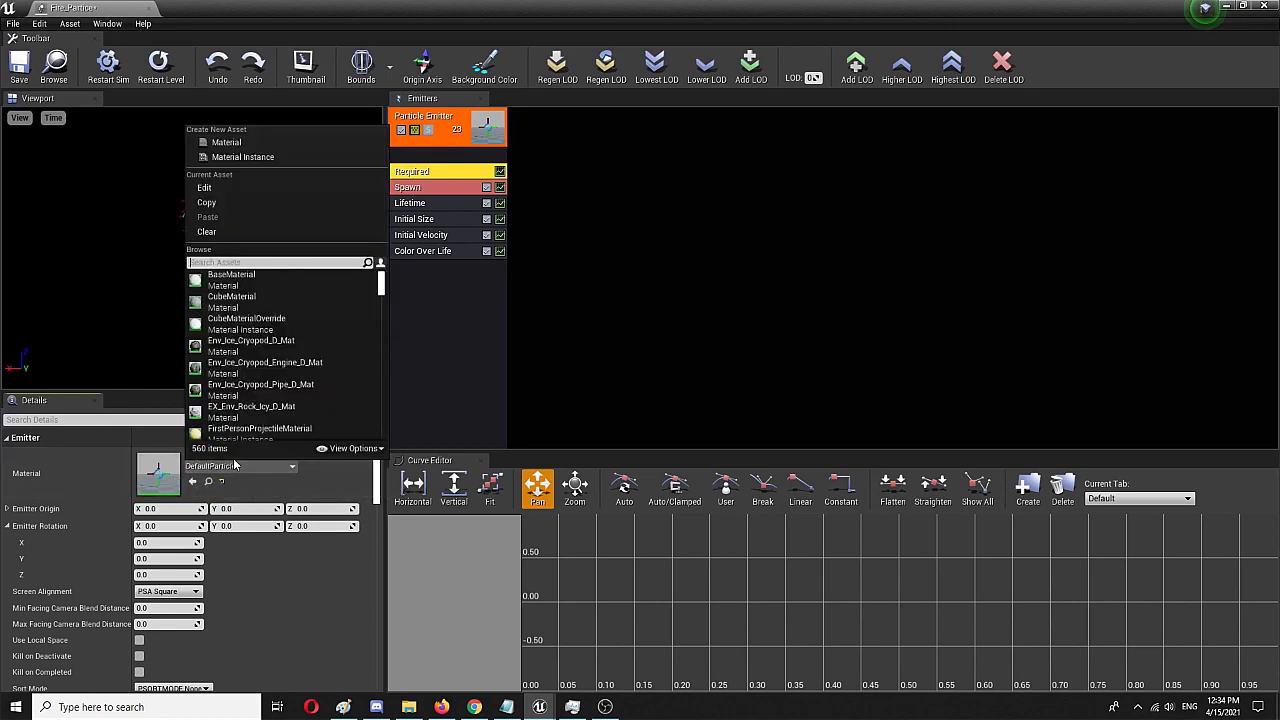
text(fire)
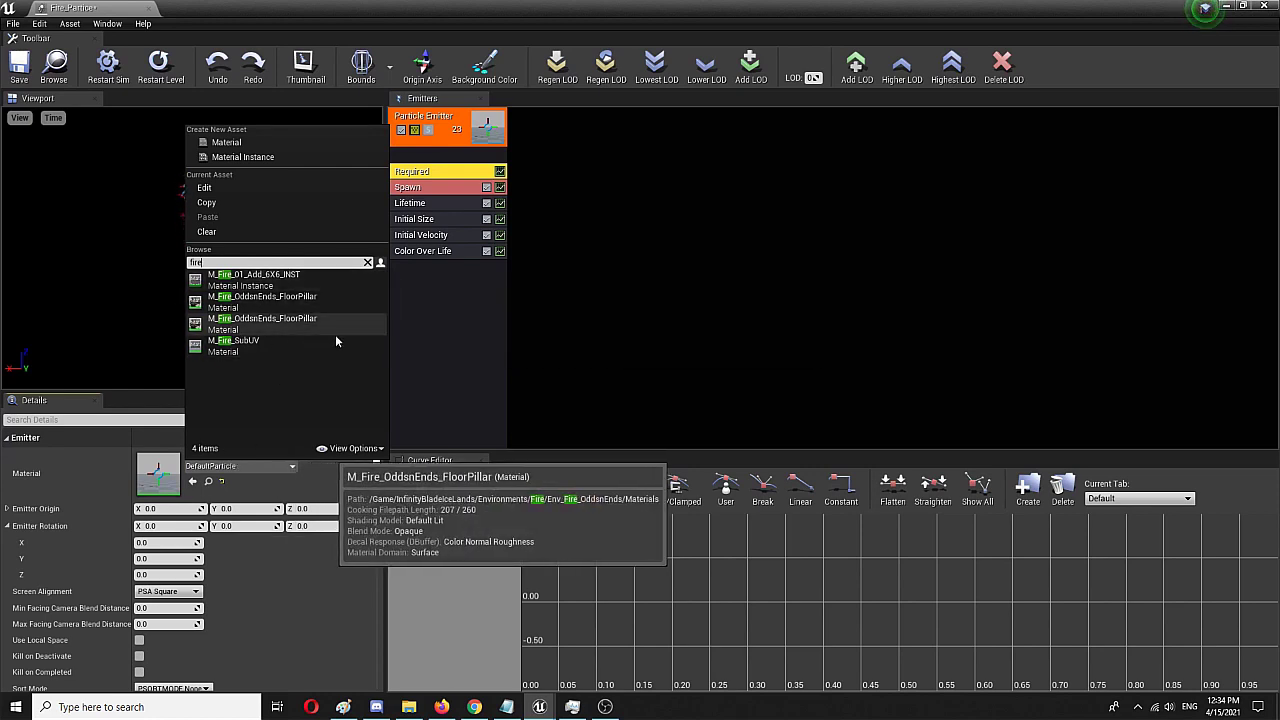
click(236, 346)
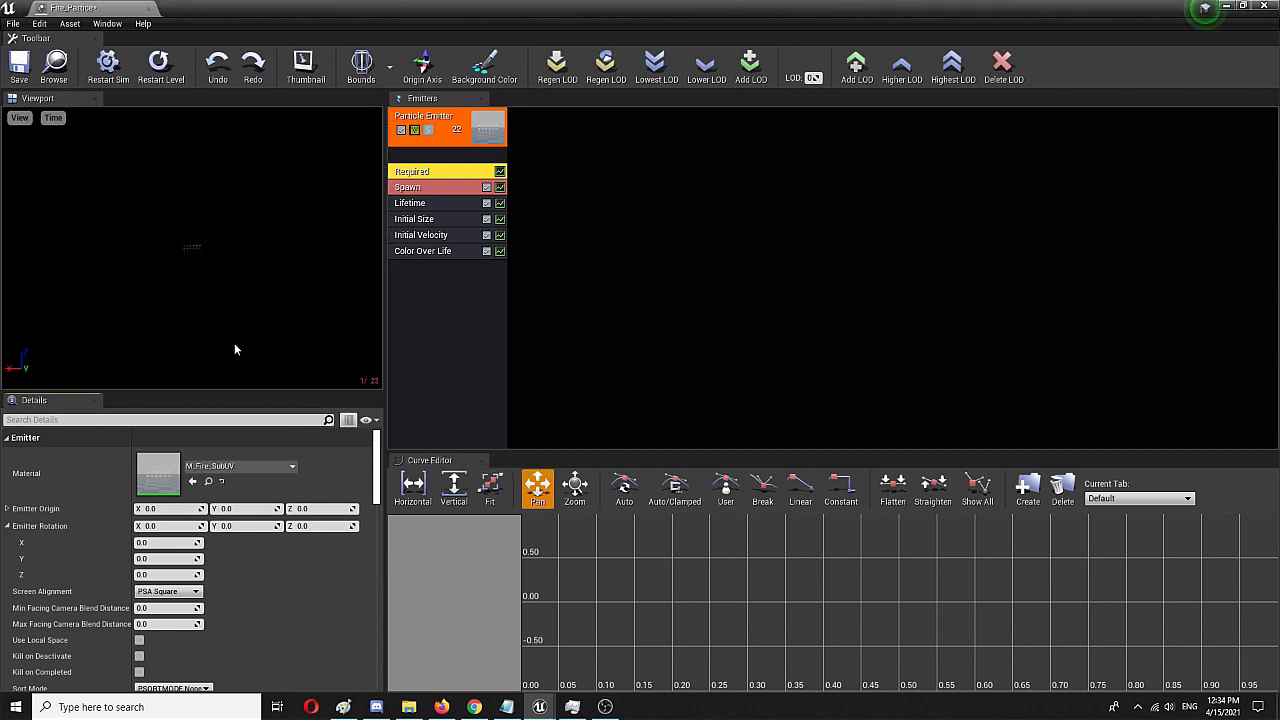
Inspect the M_Fire_SubUV material graph and open the T_Fire_SubUV texture used by its Particle SubUV node.
double_click(160, 474)
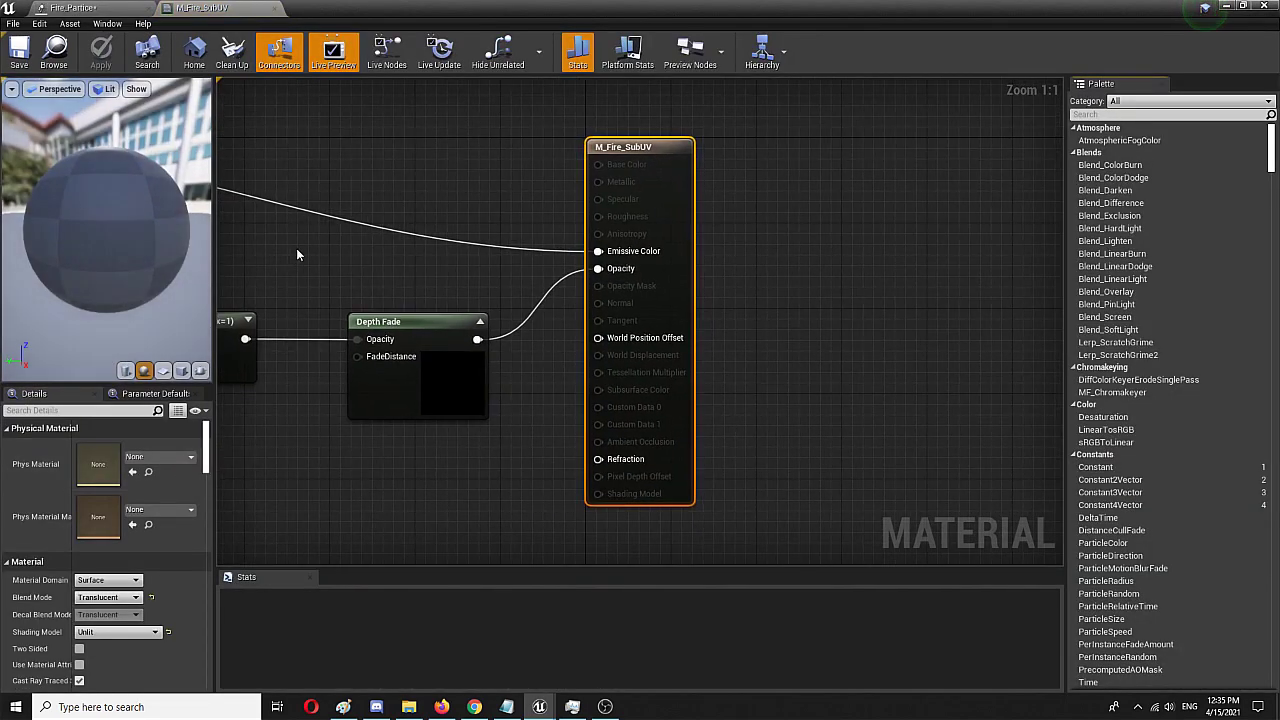
mouse_move(296, 251)
mouse_down()
mouse_move(443, 257)
mouse_move(309, 241)
mouse_up()
right_drag(309, 241, 879, 239)
right_drag(242, 220, 609, 209)
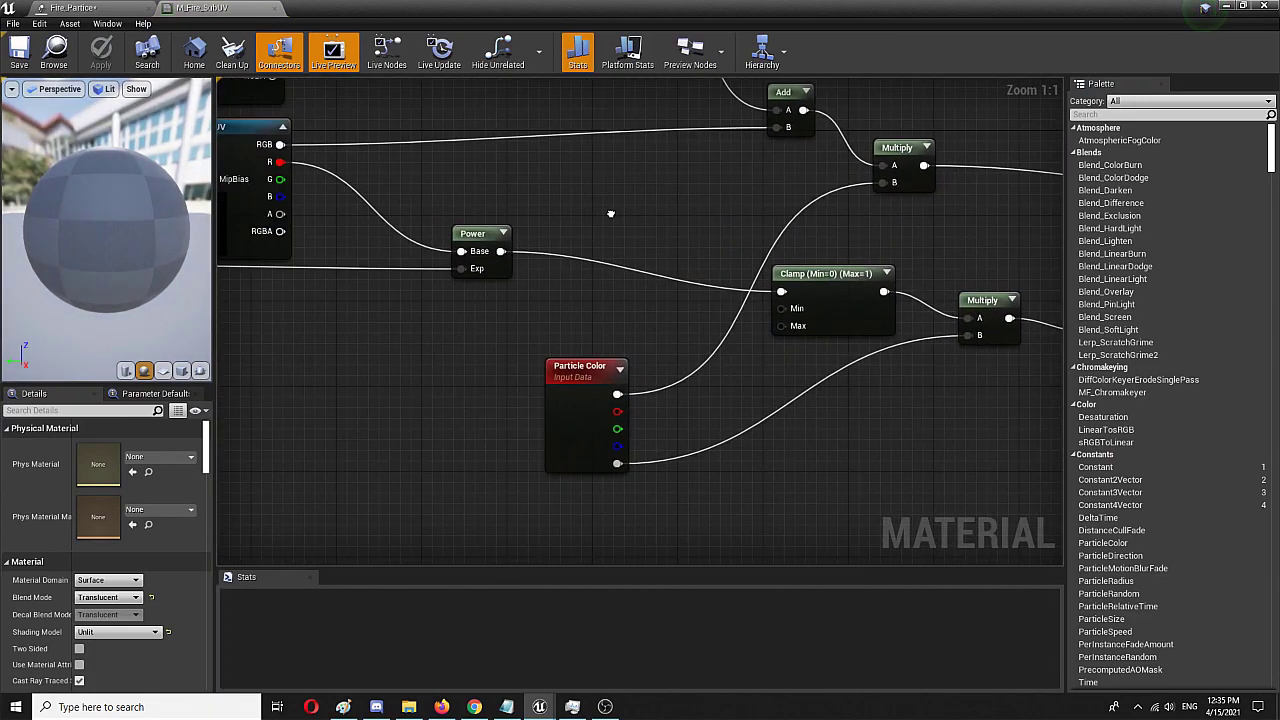
scroll(502, 228, down, 2)
right_drag(505, 225, 539, 239)
right_drag(385, 254, 605, 322)
click(585, 300)
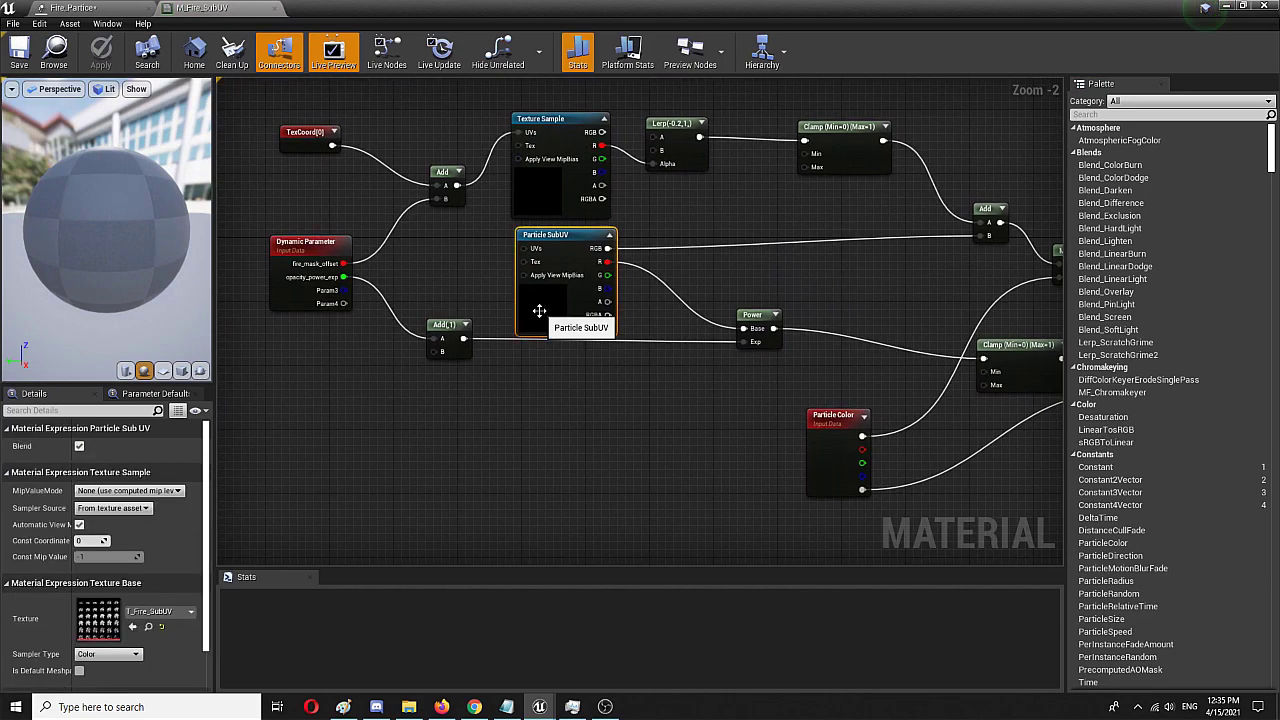
double_click(97, 620)
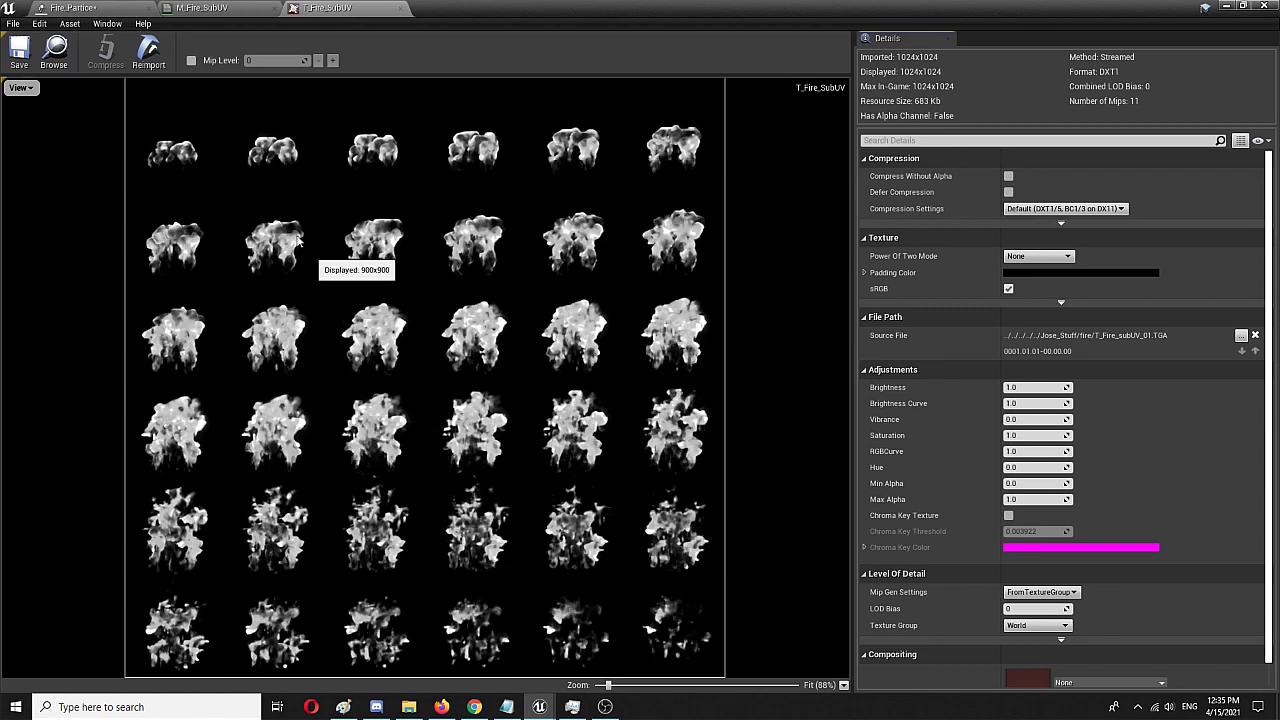
Compare the flame frames in the T_Fire_SubUV texture with the particle preview of Fire_Partice.
click(89, 7)
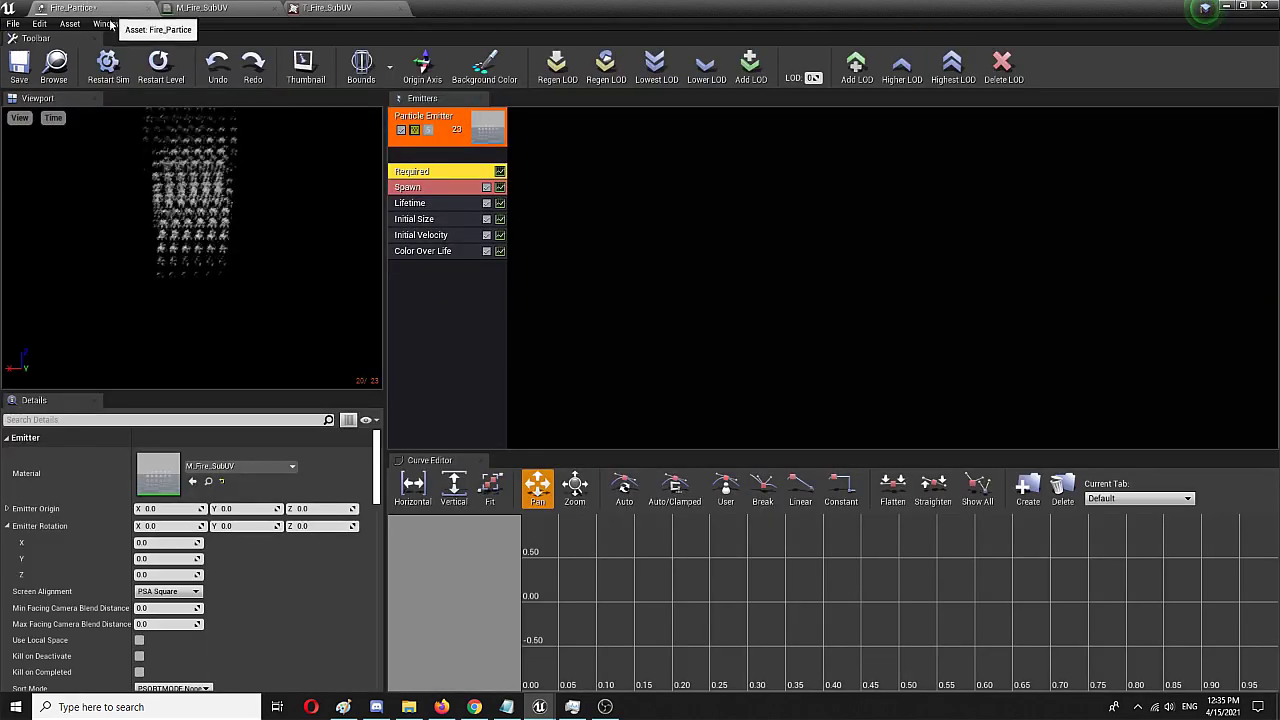
click(205, 7)
click(329, 7)
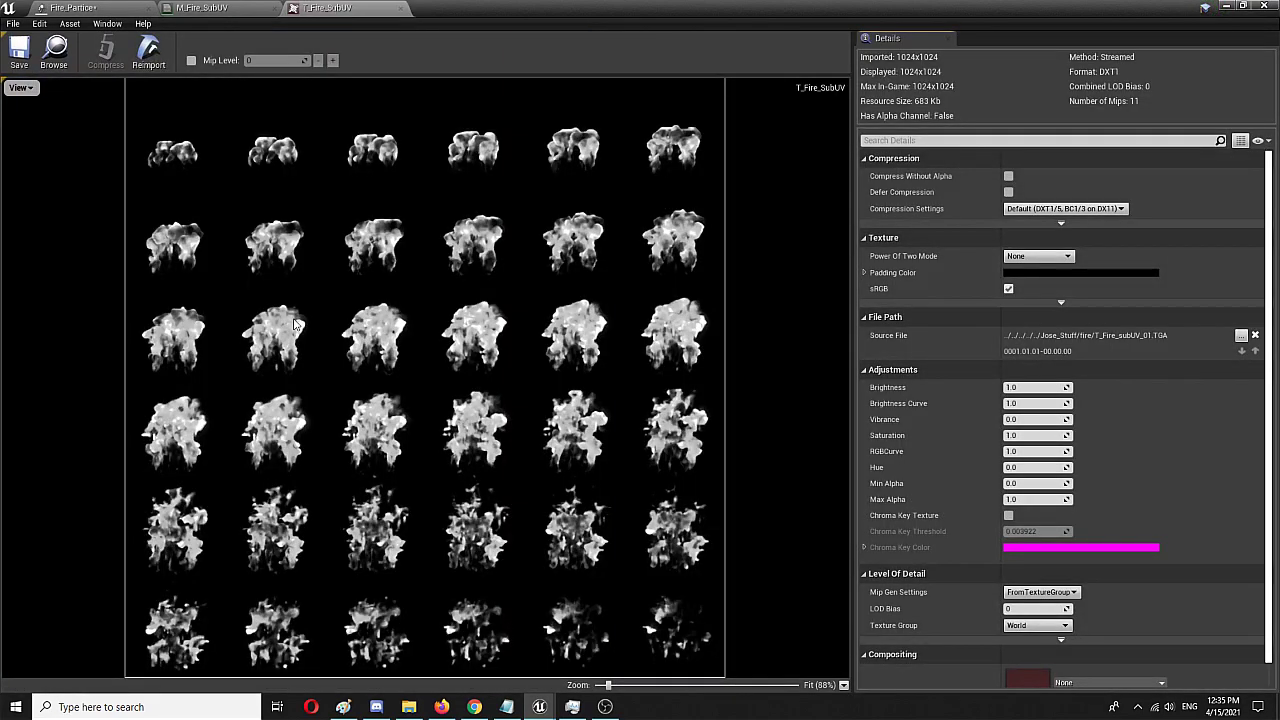
click(89, 7)
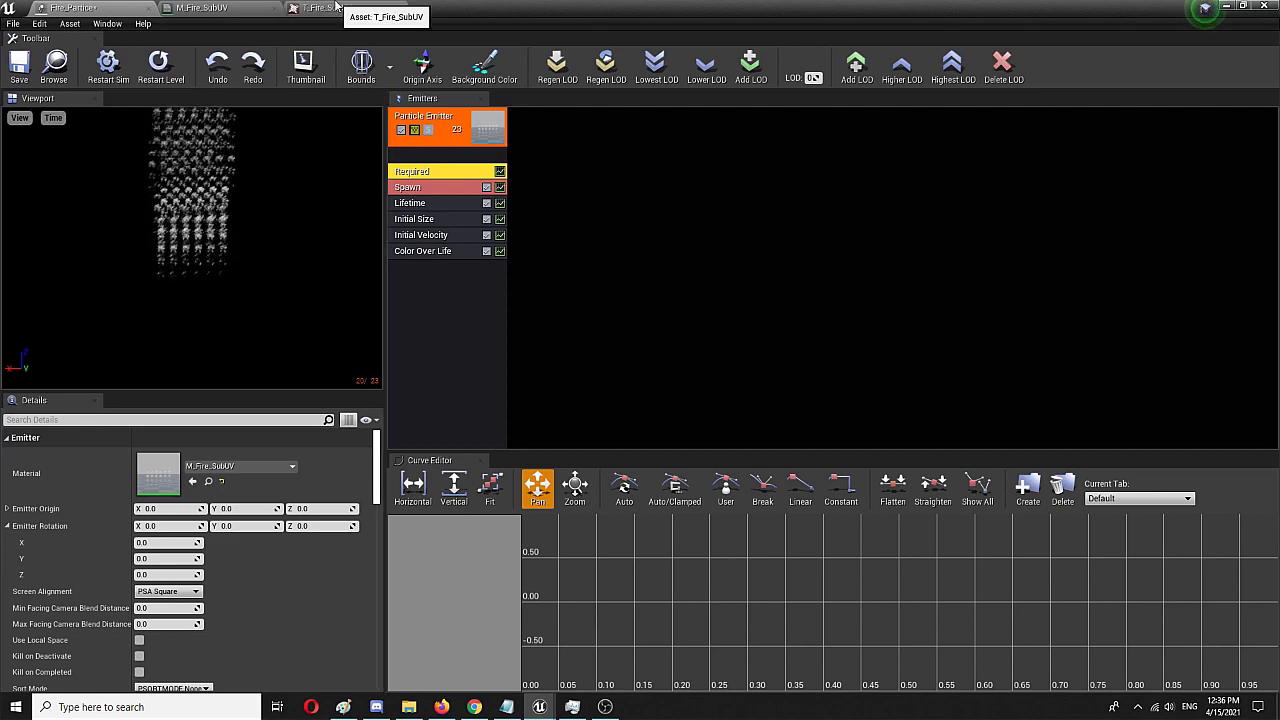
click(328, 9)
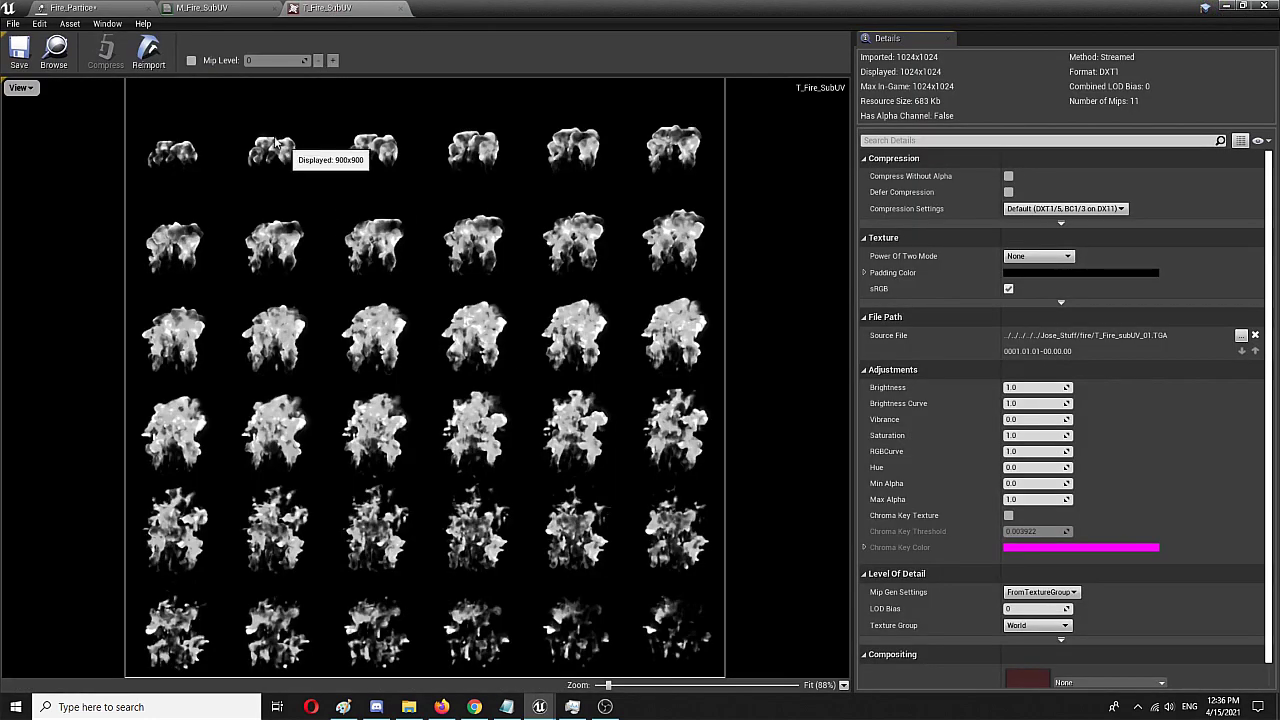
click(72, 7)
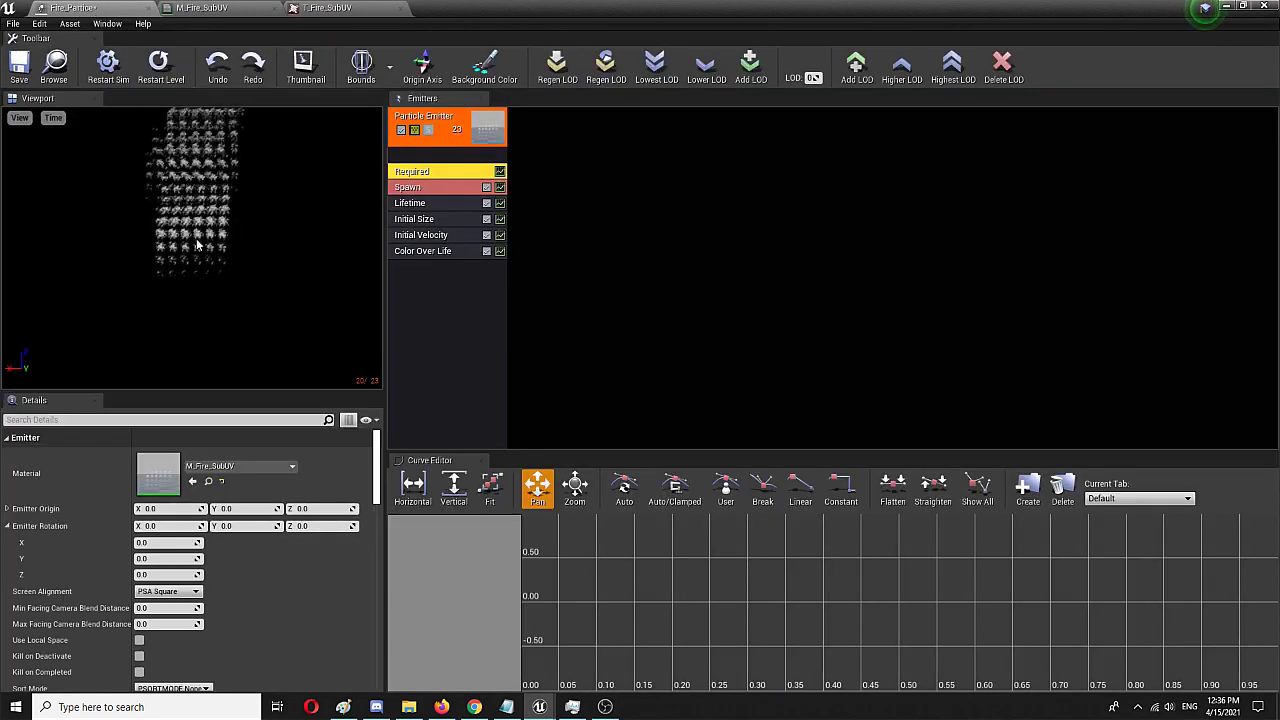
click(338, 8)
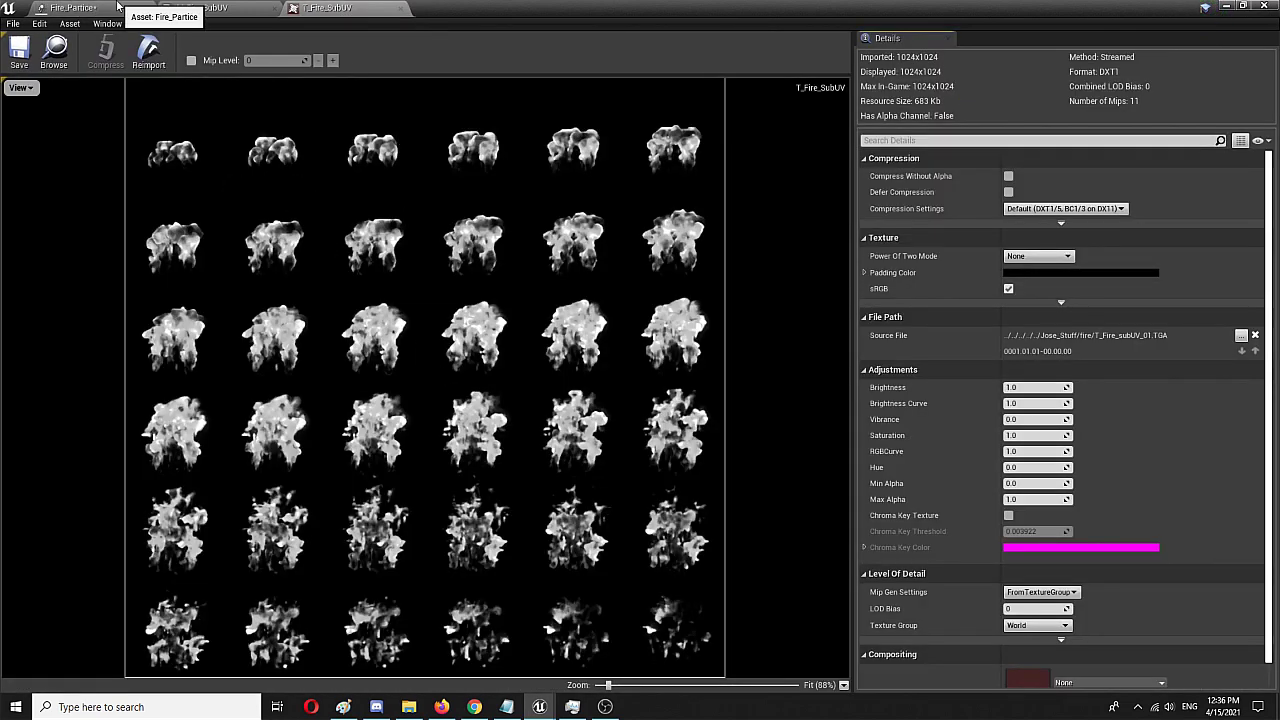
click(117, 7)
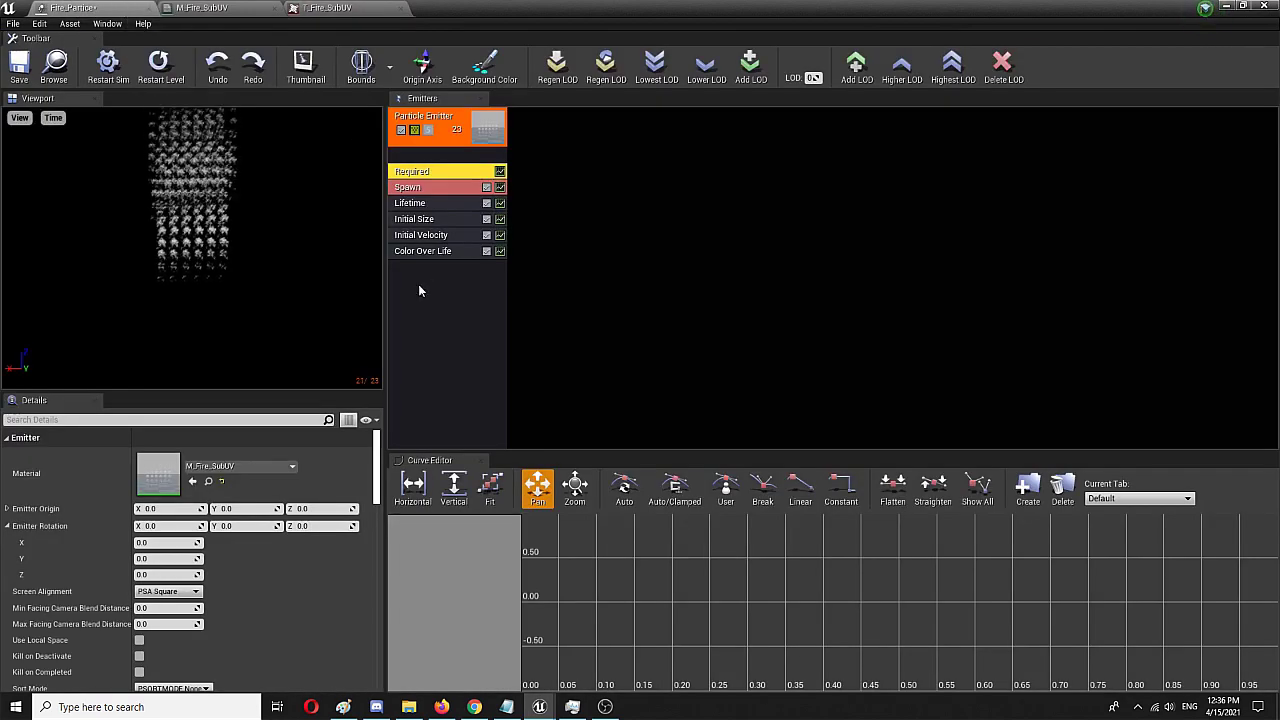
Close the T_Fire_SubUV texture and M_Fire_SubUV material editors, returning to the Fire_Partice particle system.
click(401, 9)
click(258, 8)
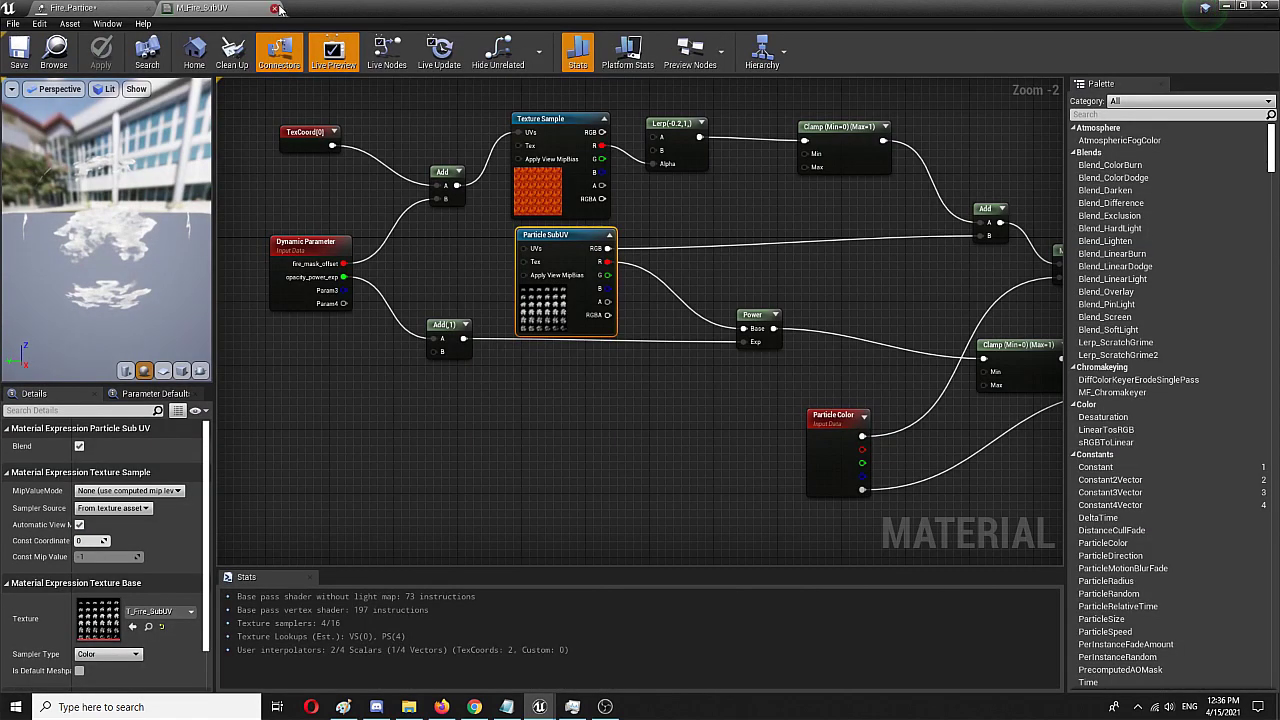
click(276, 10)
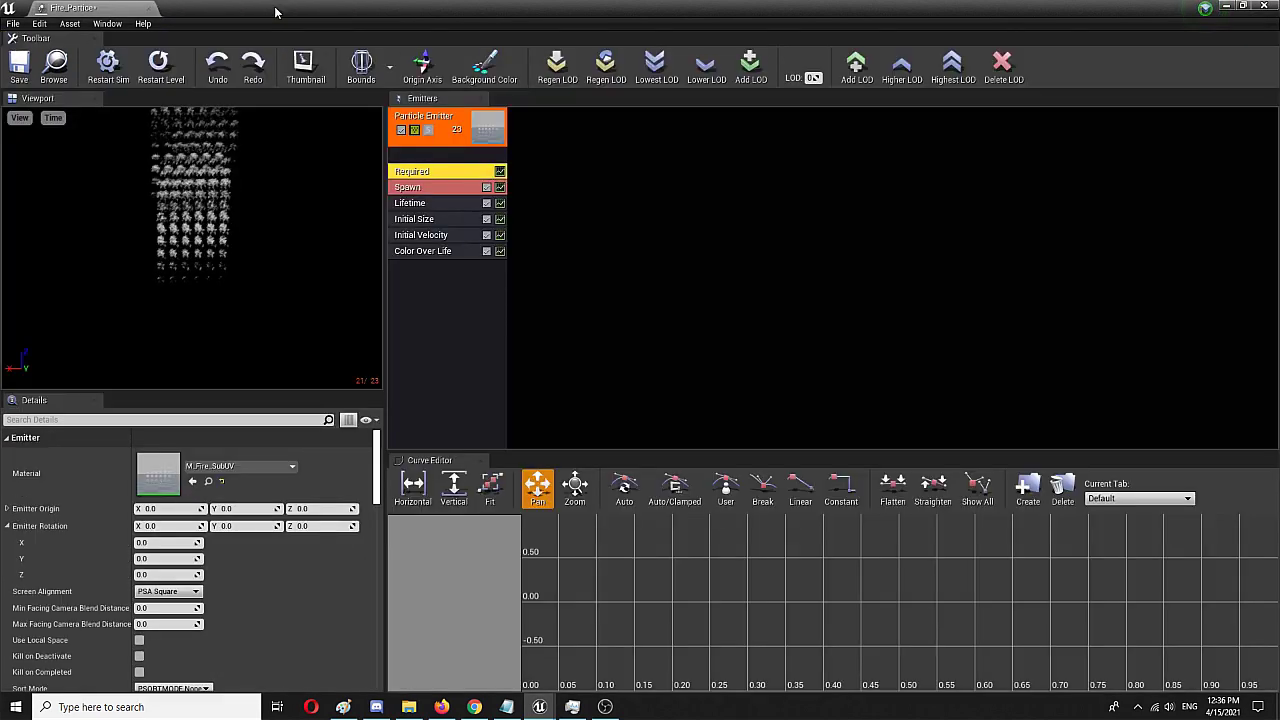
Add a SubImage Index module to the particle emitter and set the Out Val of curve point 1 to 35.
right_click(449, 277)
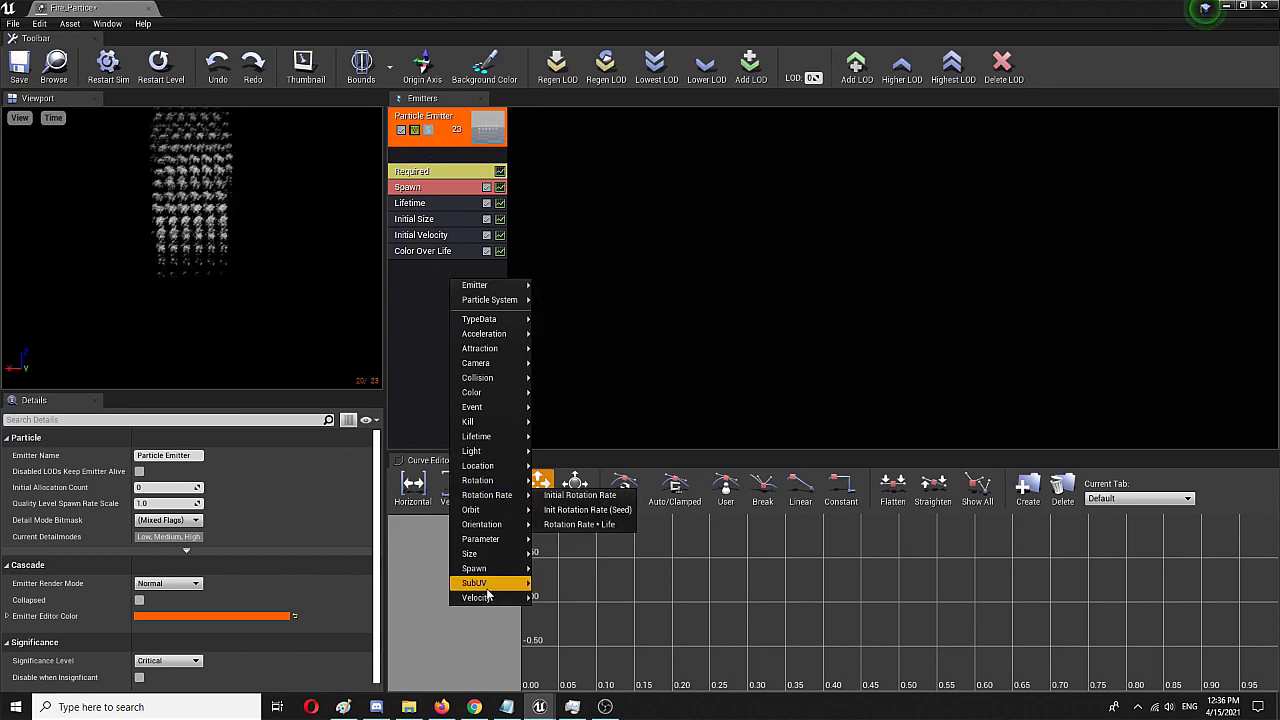
mouse_move(486, 586)
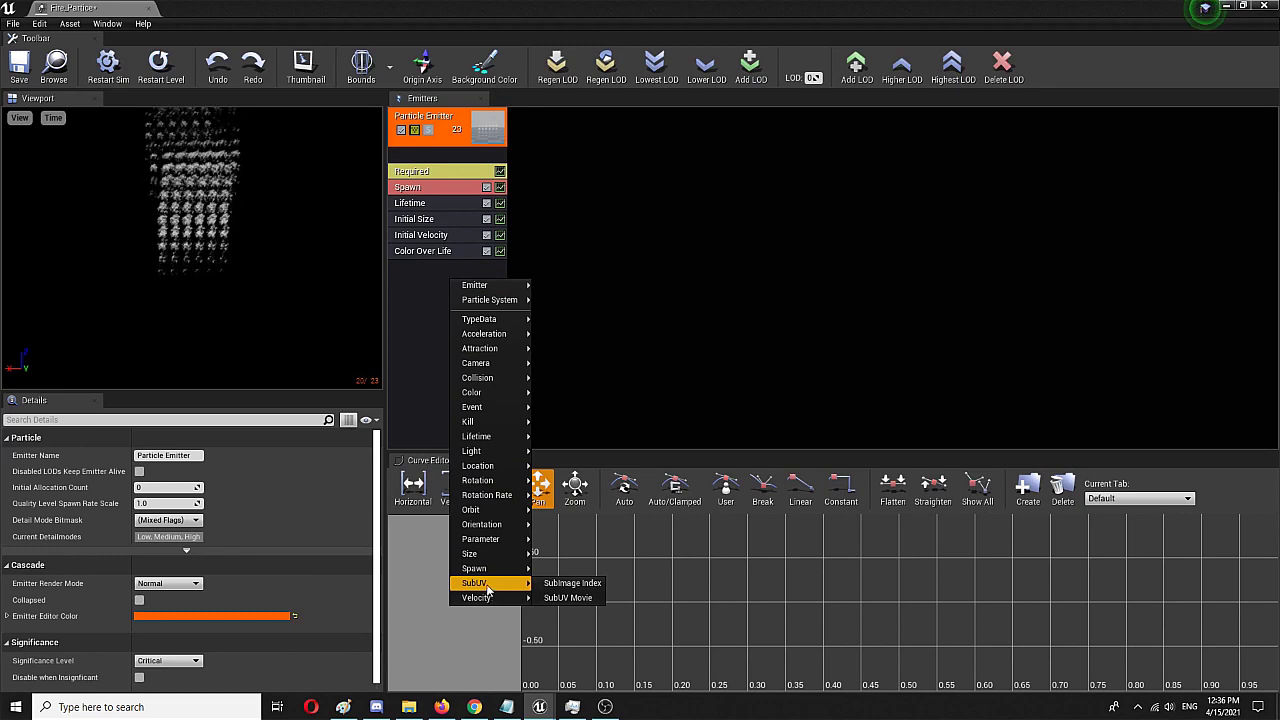
click(573, 584)
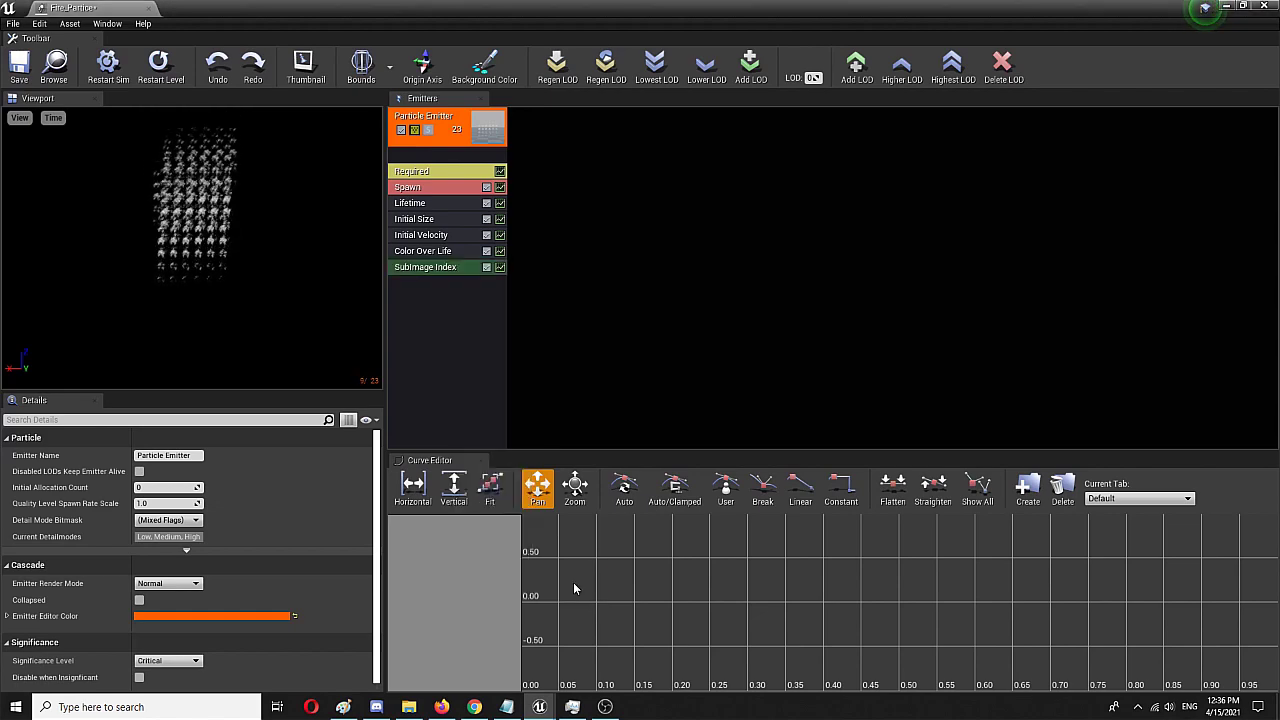
click(426, 268)
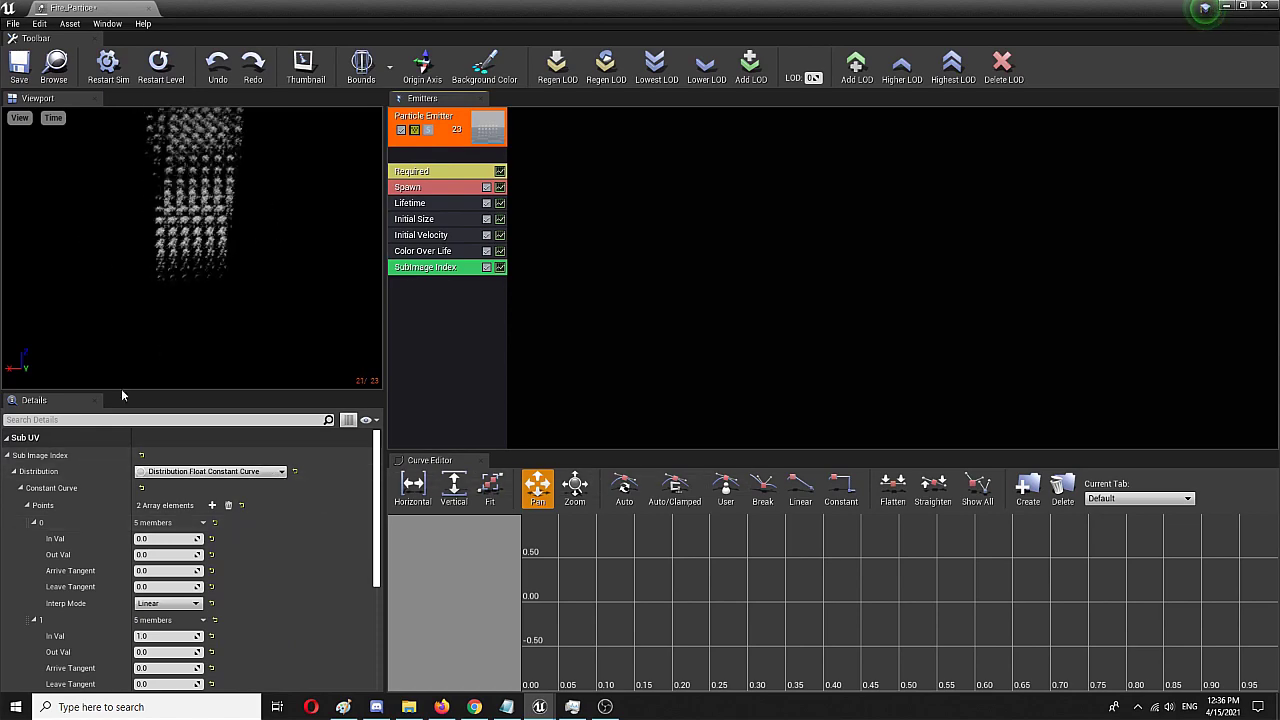
scroll(273, 549, down, 1)
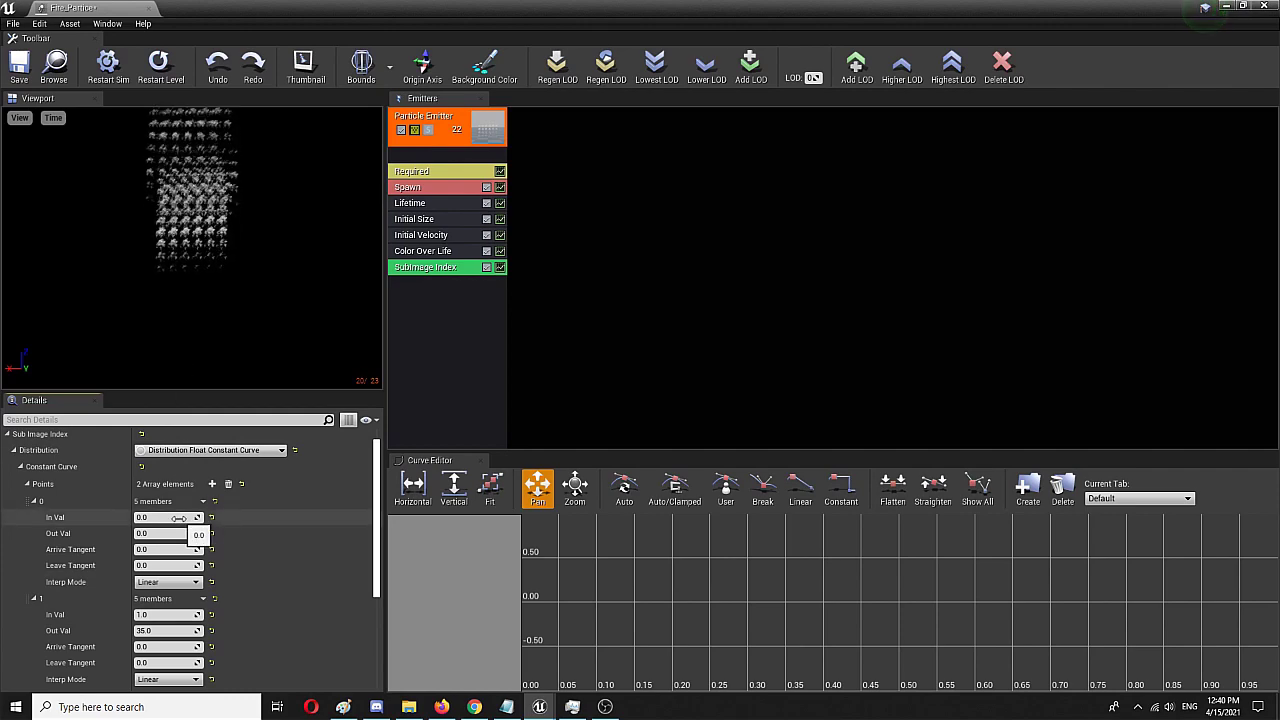
In the Required module's Sub UV settings, set Sub Images Horizontal and Vertical to 6 and the Interpolation Method to Linear Blend.
click(436, 176)
scroll(256, 541, up, 5)
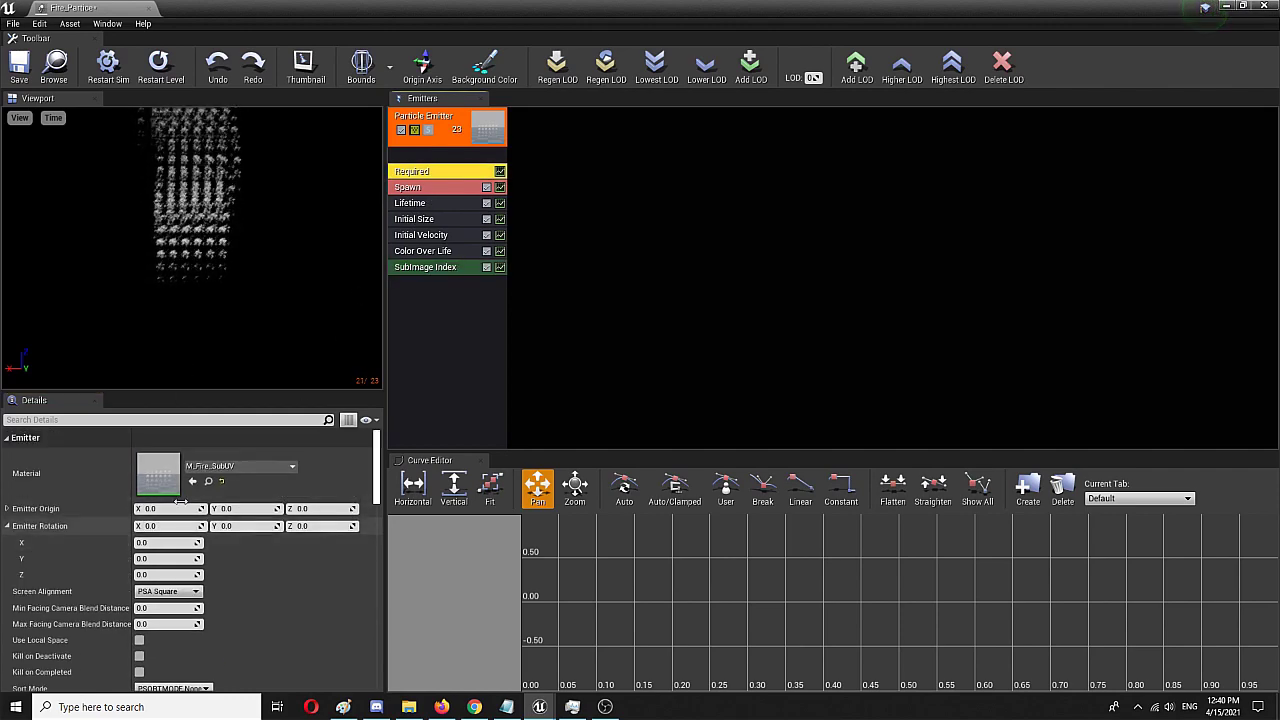
click(7, 440)
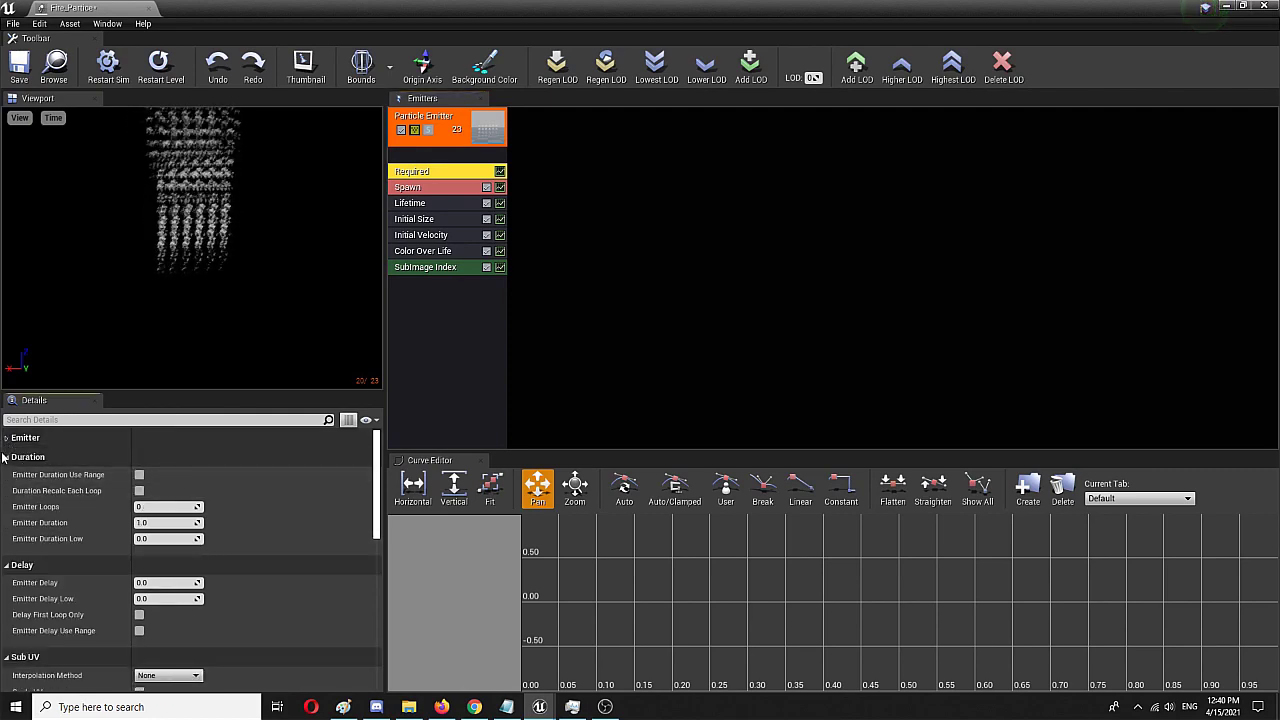
click(5, 457)
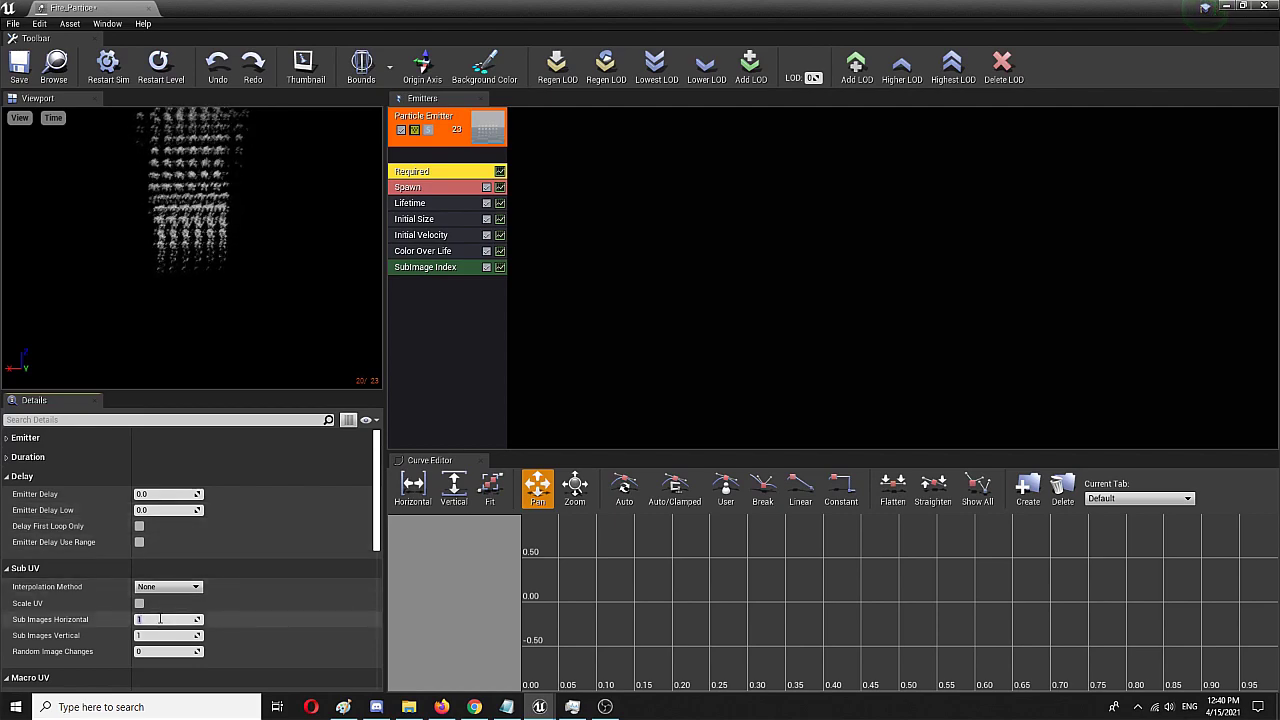
text(6)
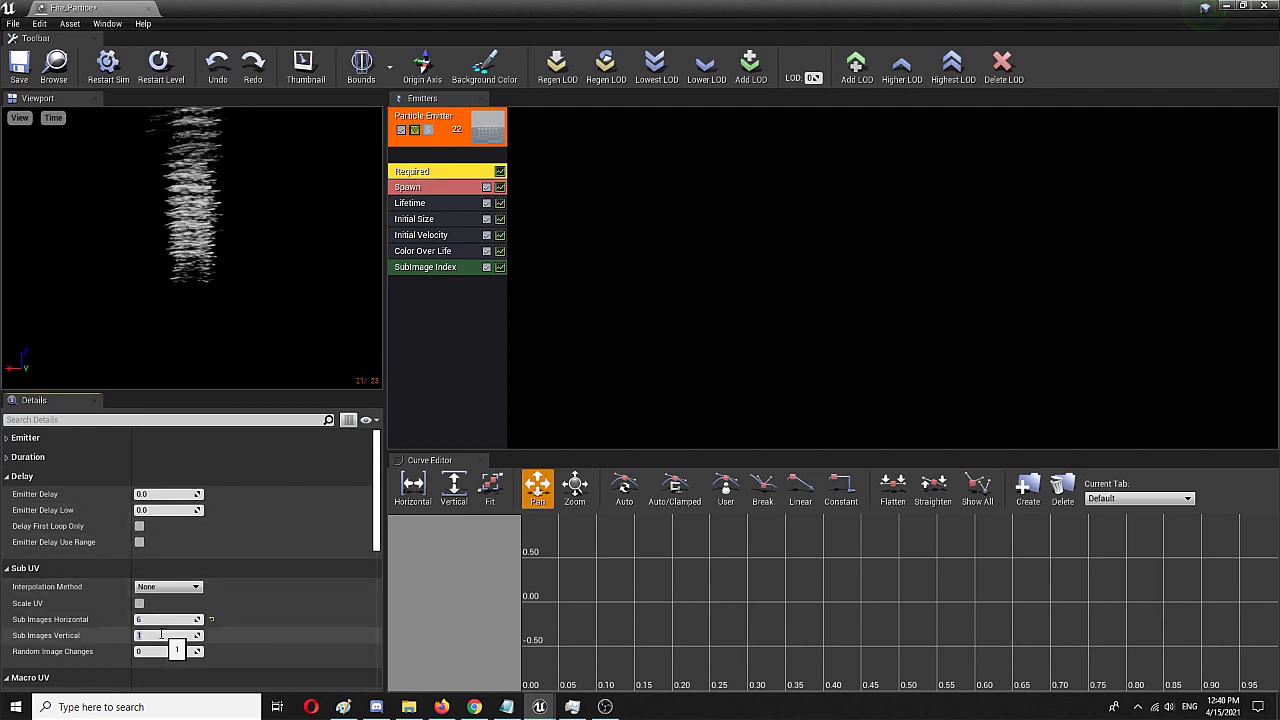
text(6)
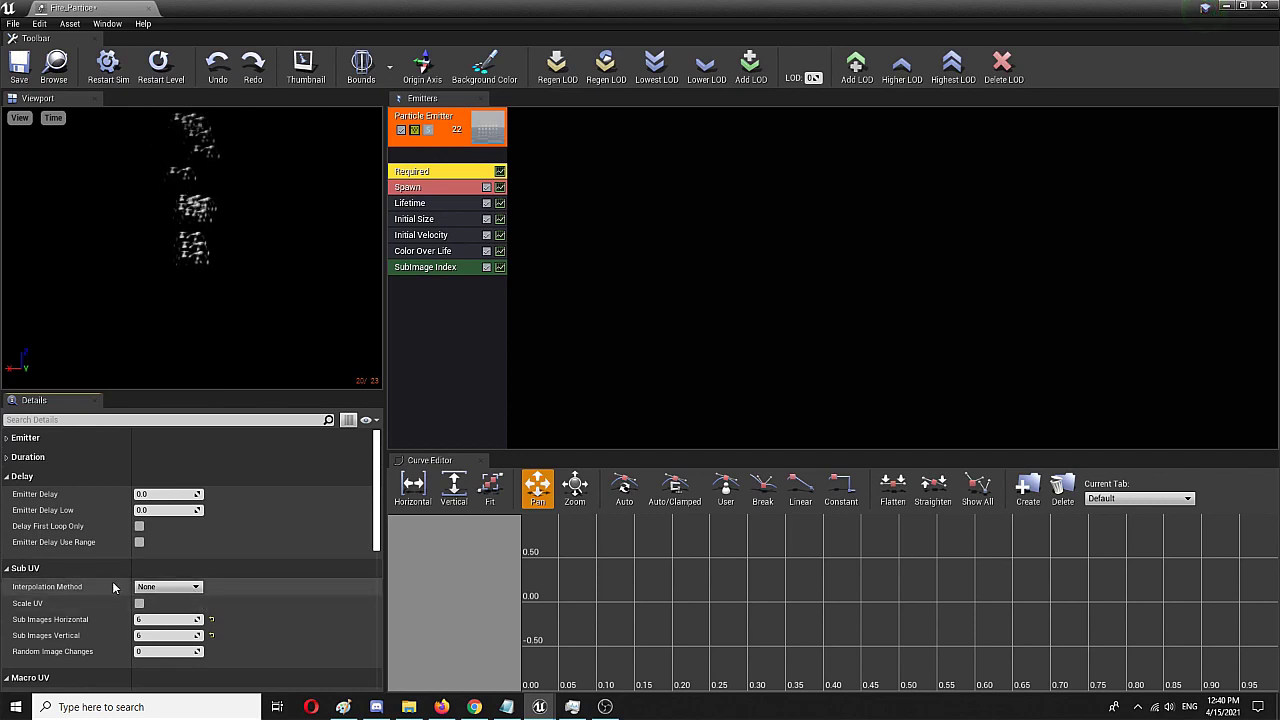
click(194, 587)
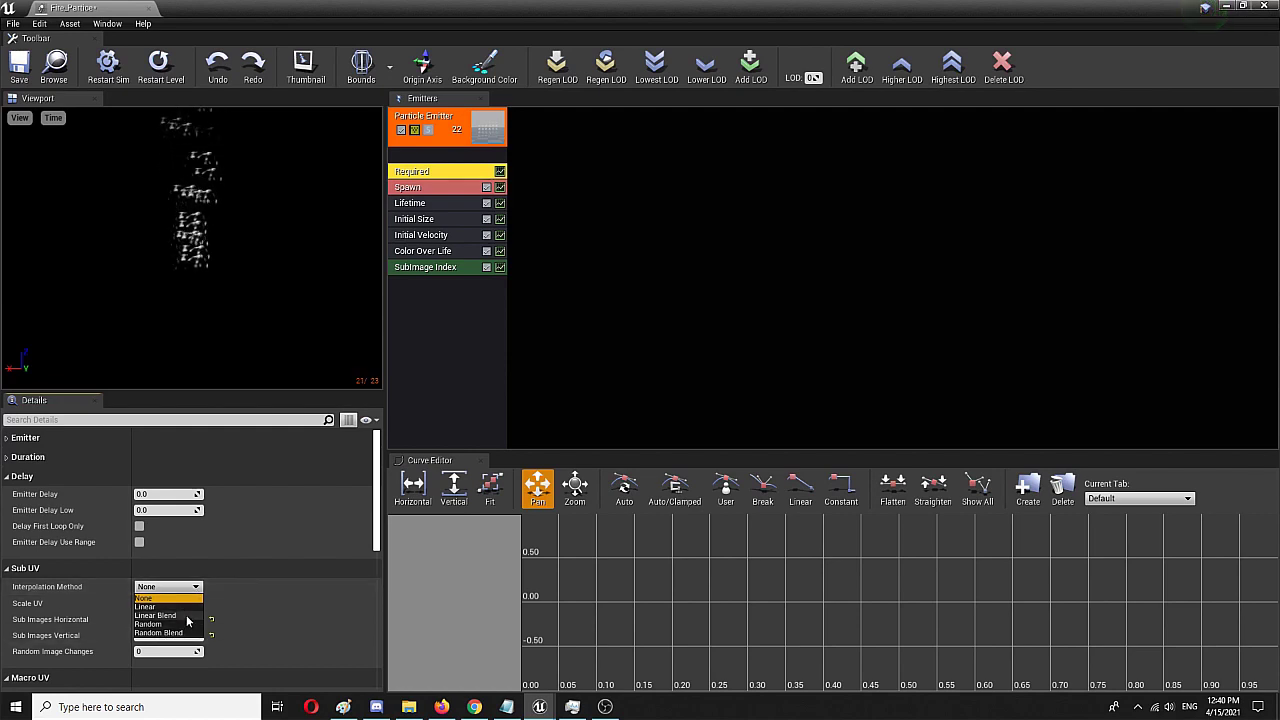
click(186, 616)
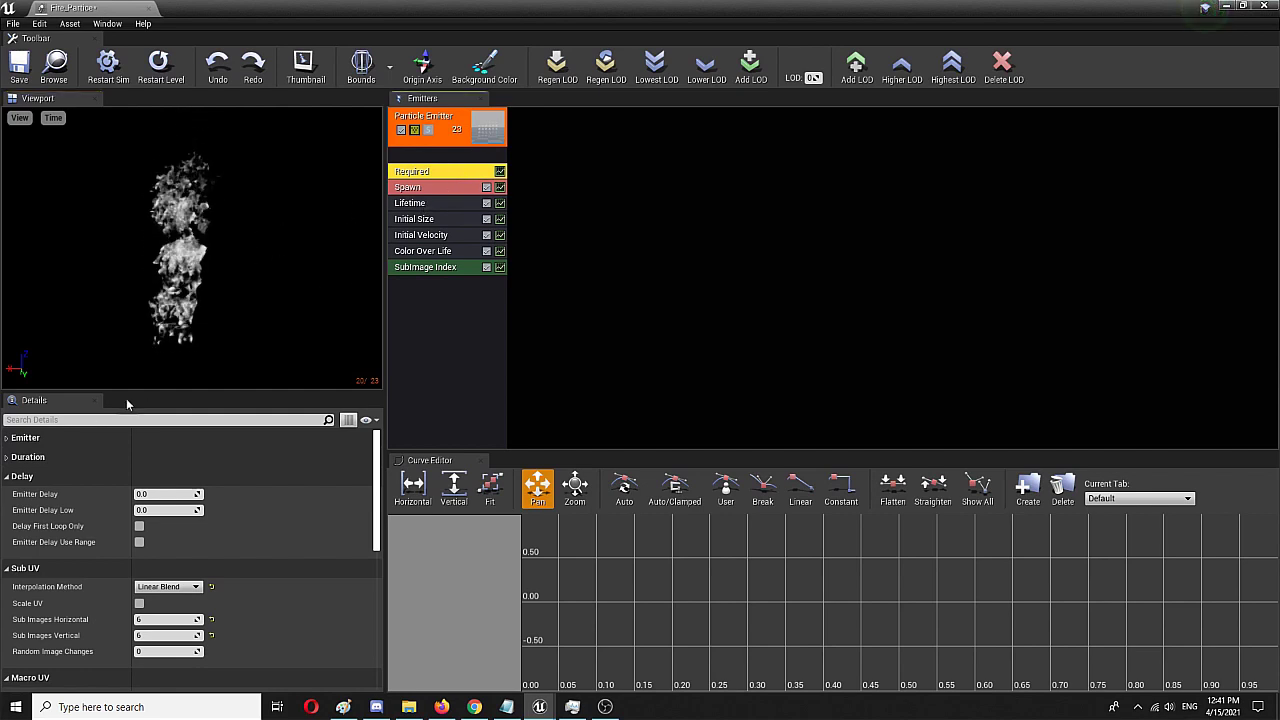
click(40, 476)
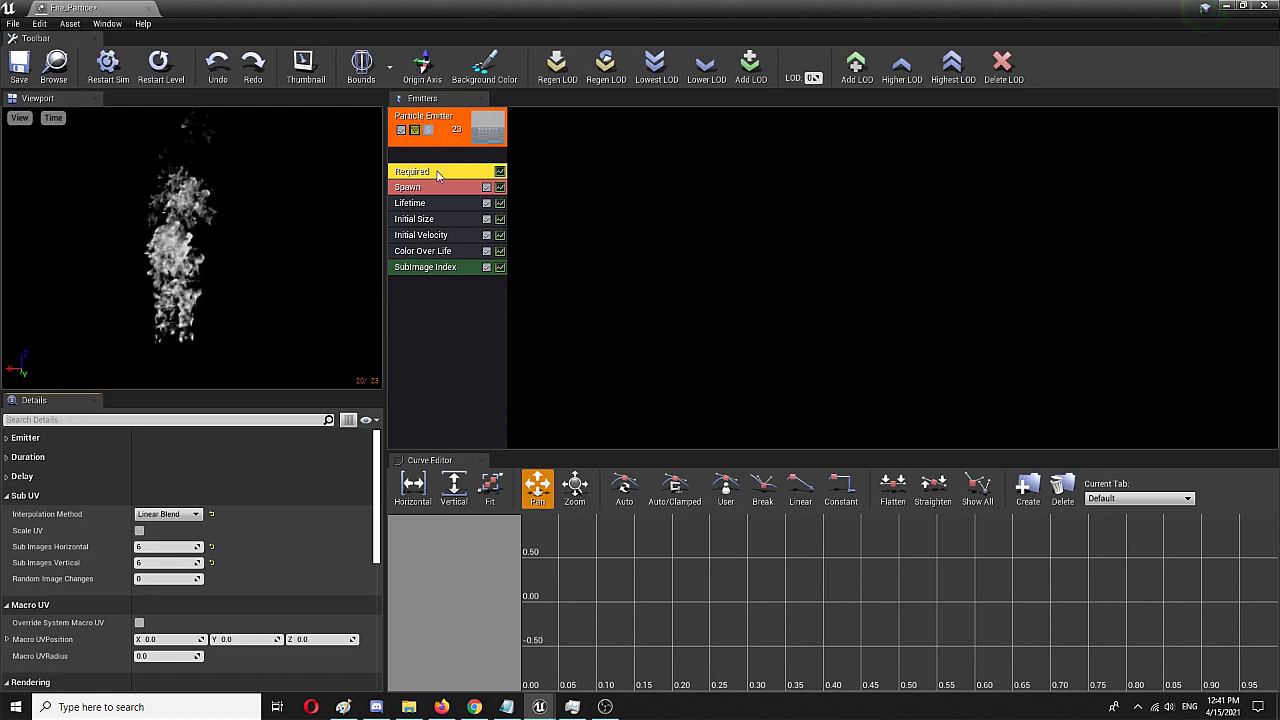
In the Color Over Life module, set the Out Val color of curve point 0 to crimson red with R 0.87, G 0.0 and B 0.059818.
click(448, 254)
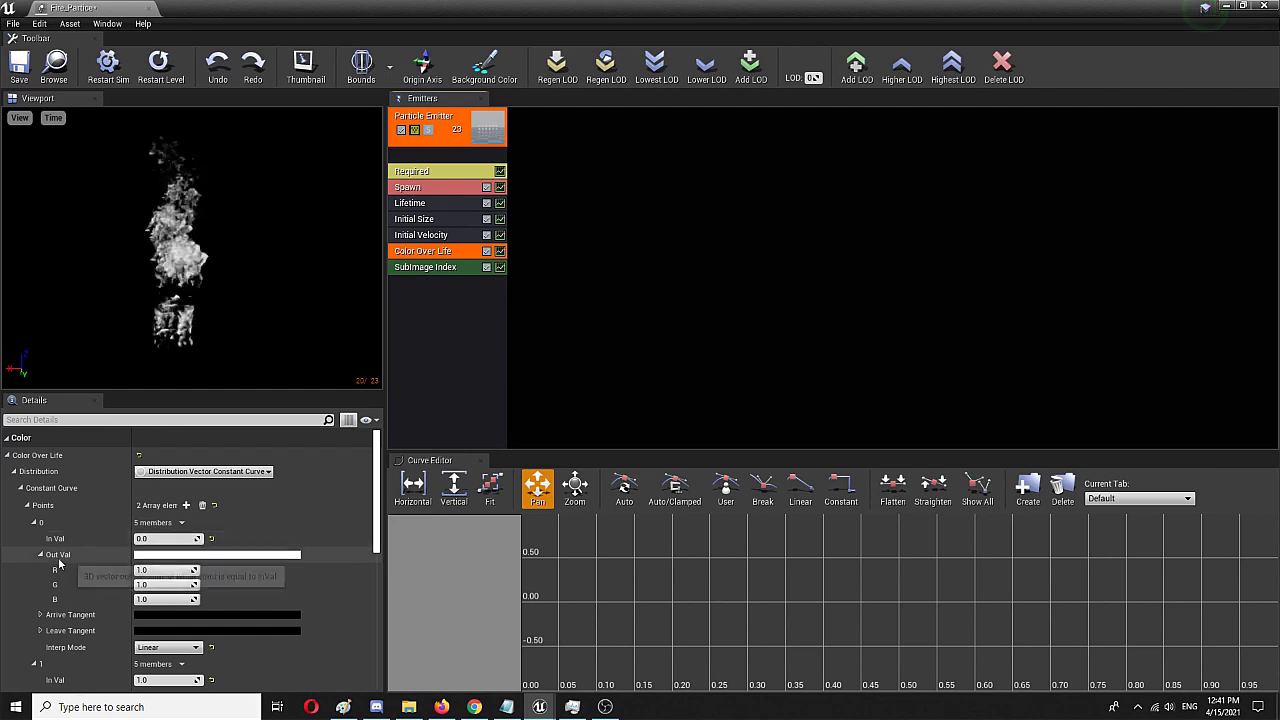
scroll(97, 652, down, 2)
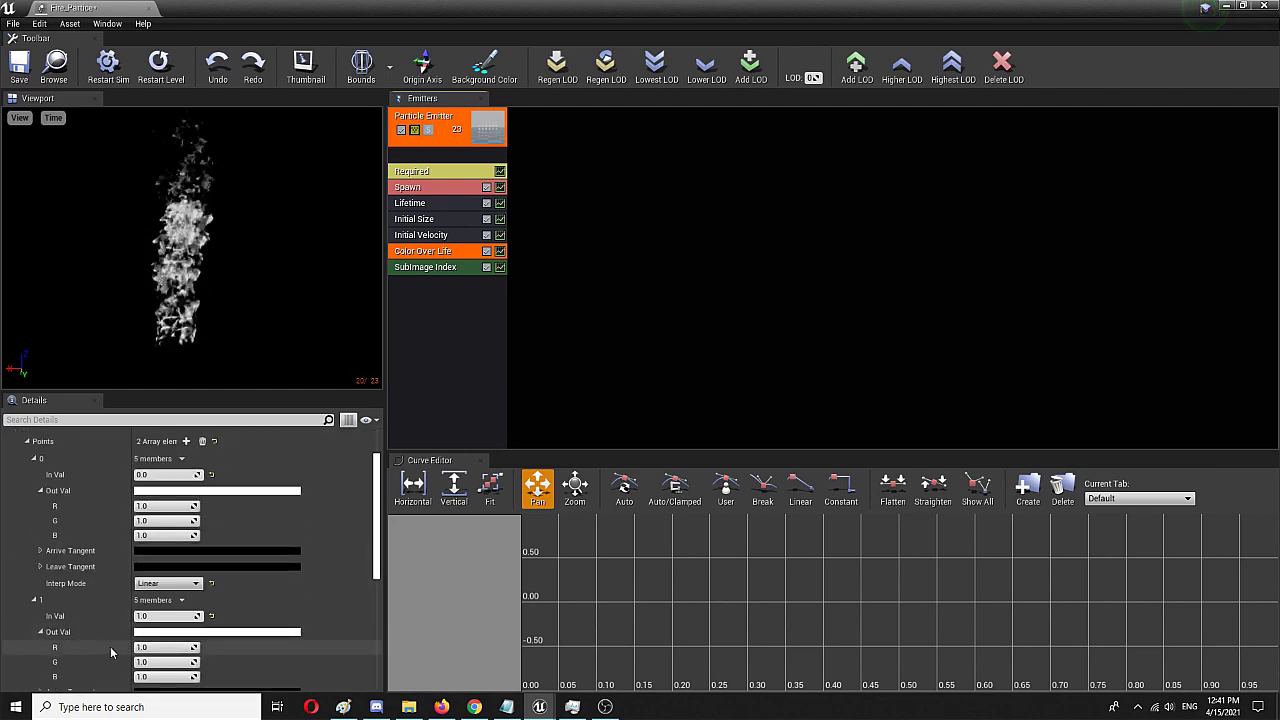
scroll(110, 646, up, 2)
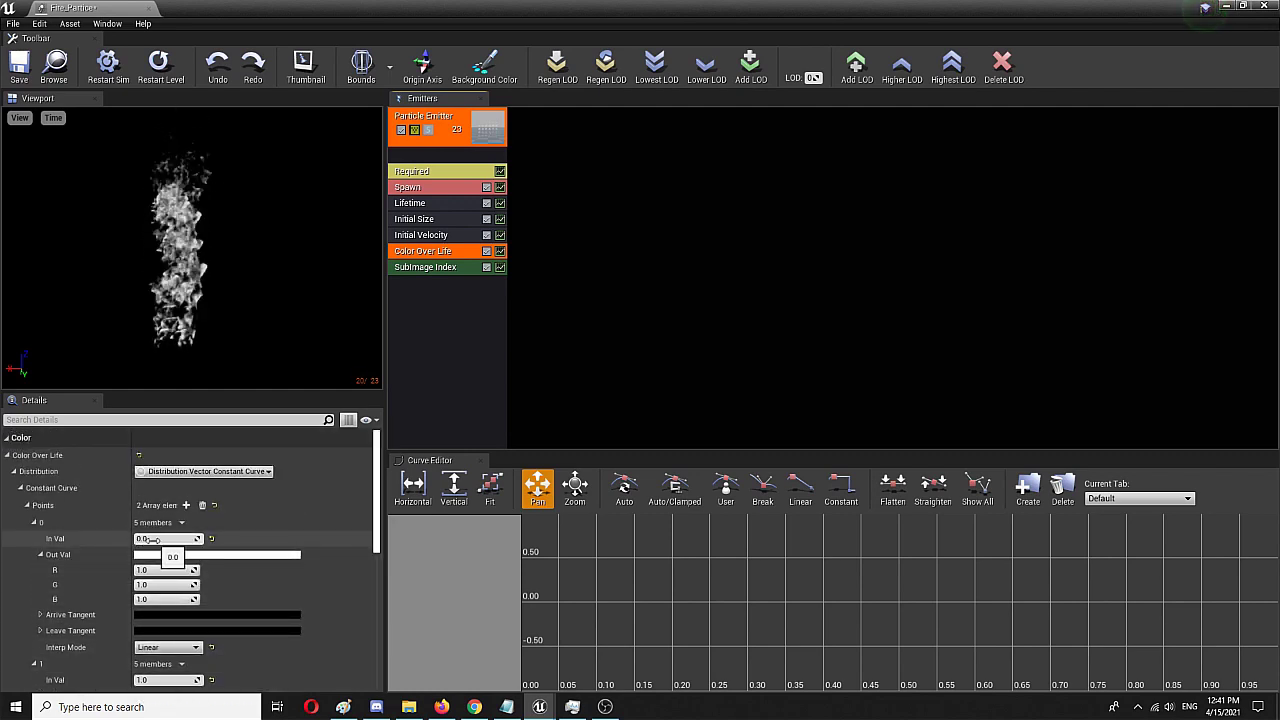
scroll(152, 545, down, 1)
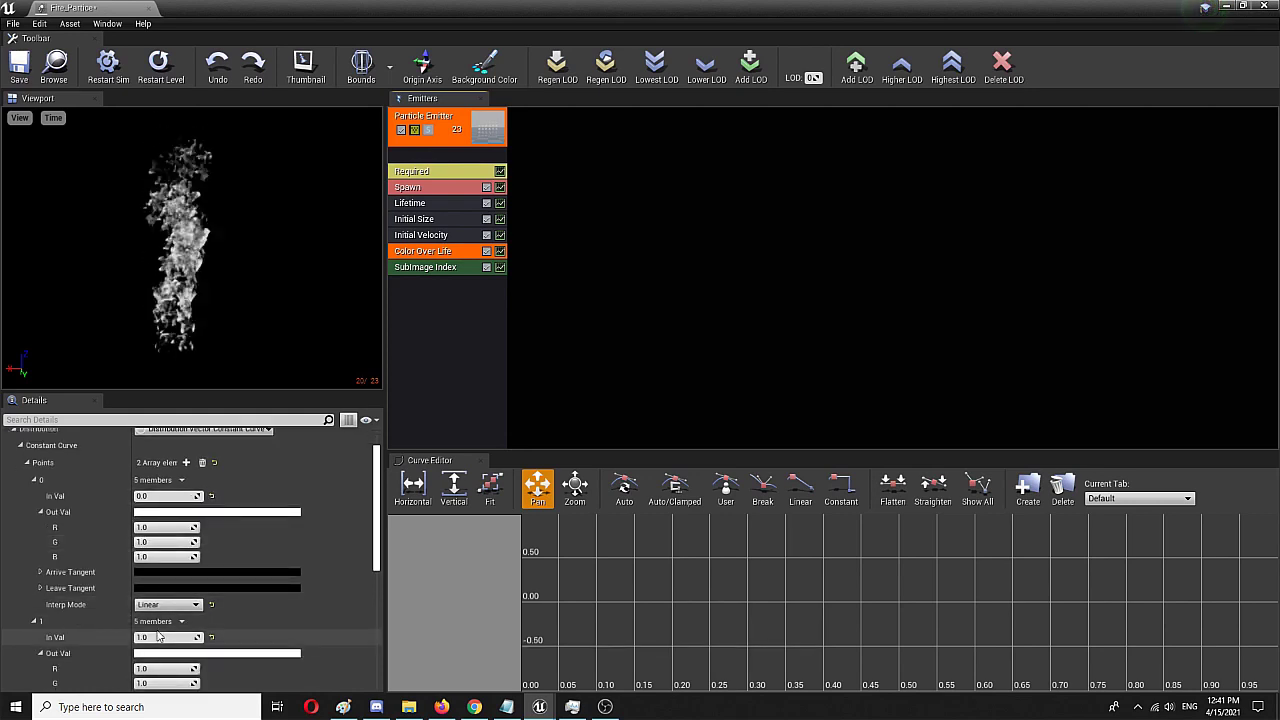
scroll(155, 620, up, 1)
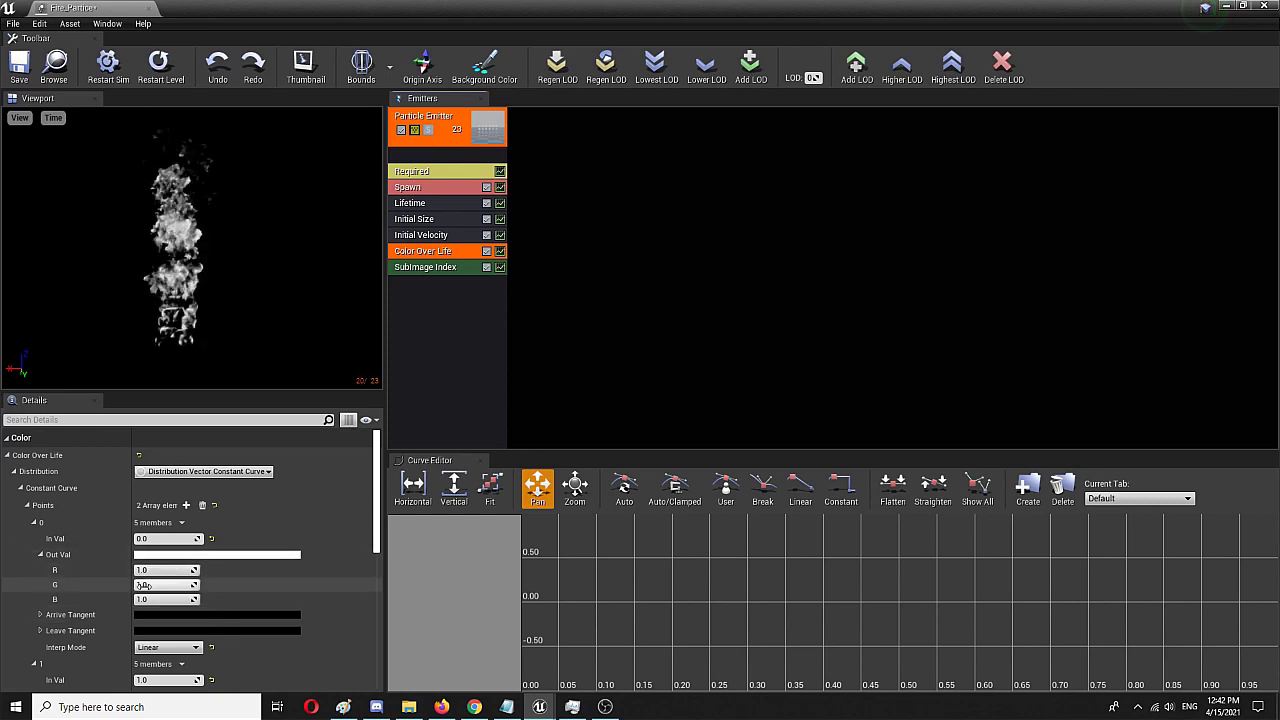
click(156, 555)
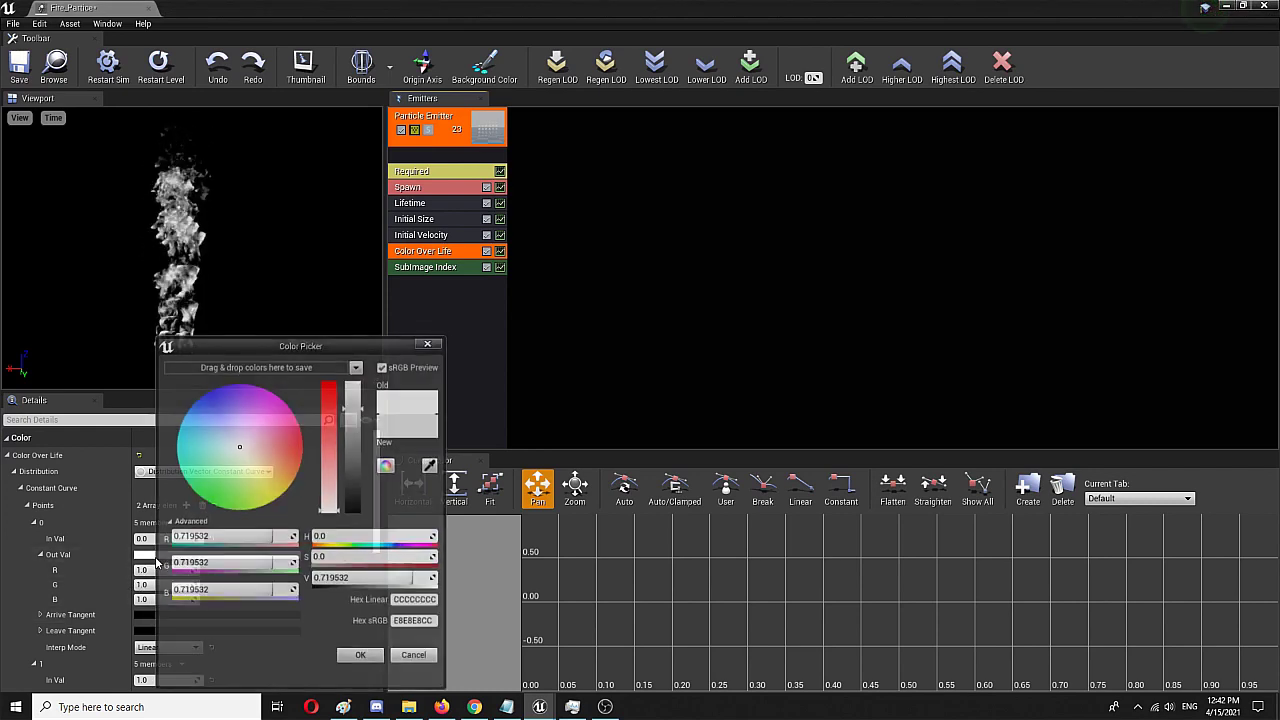
click(298, 443)
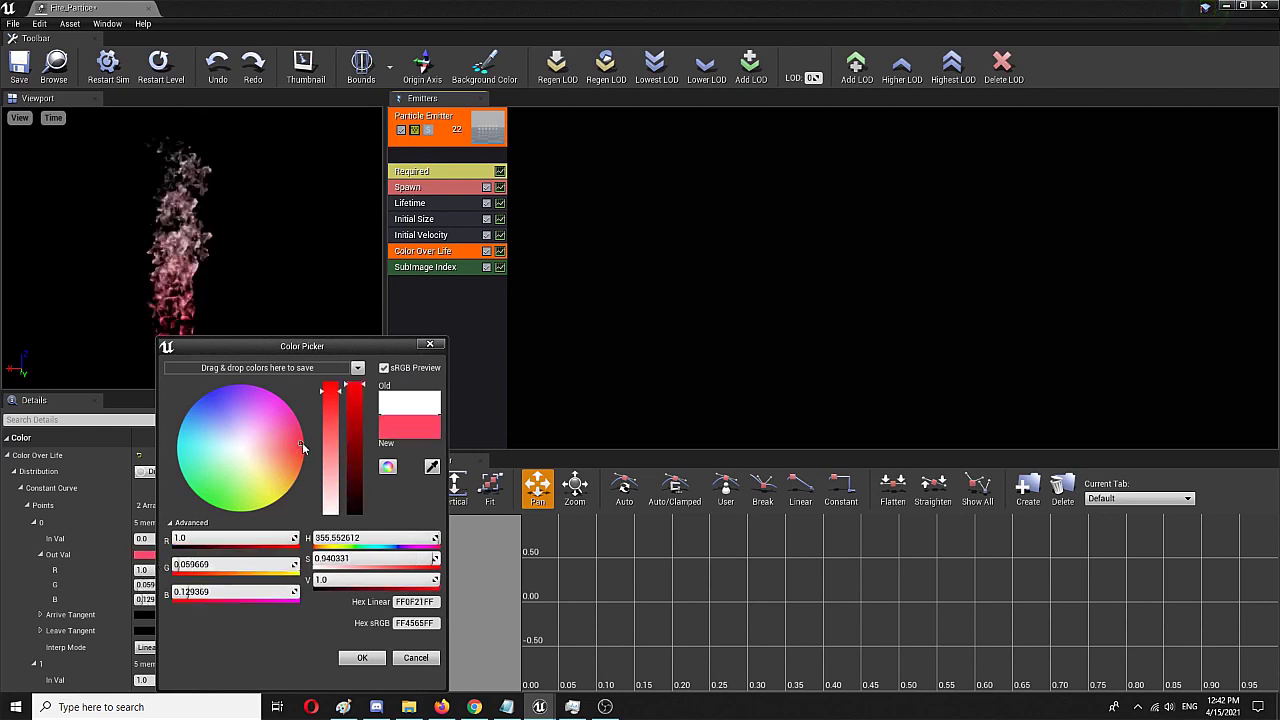
click(303, 441)
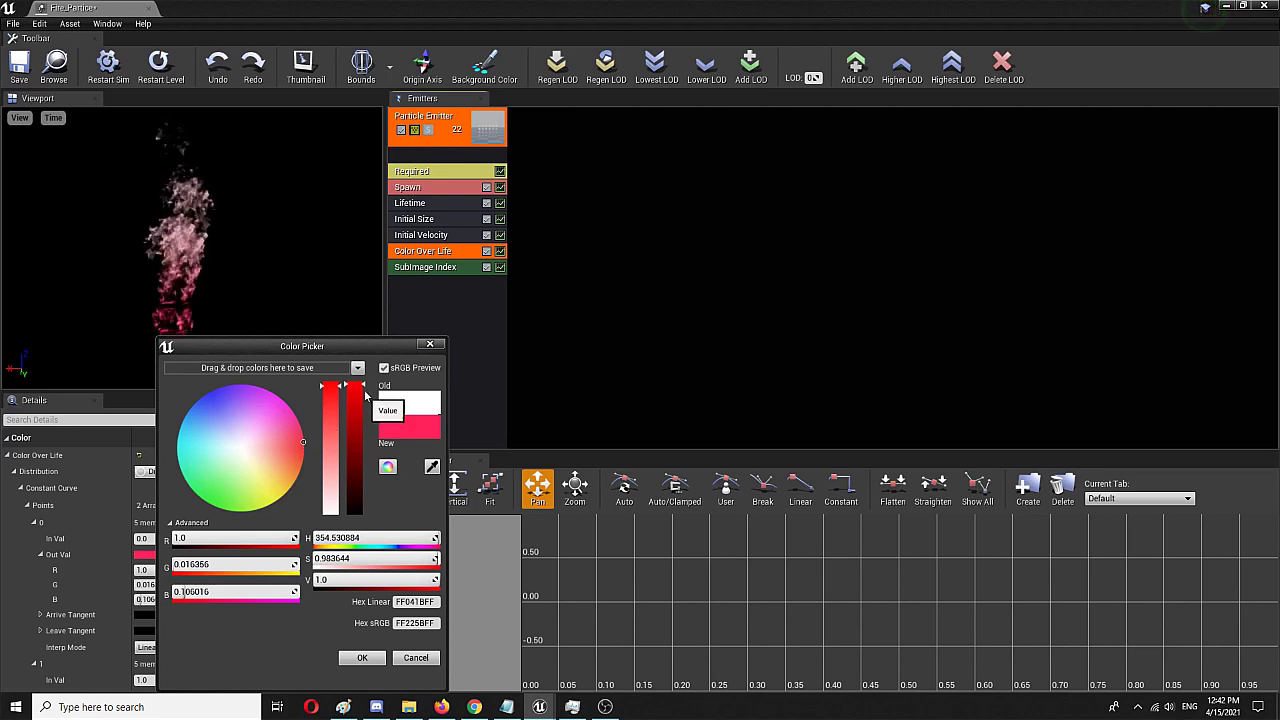
drag(362, 390, 367, 423)
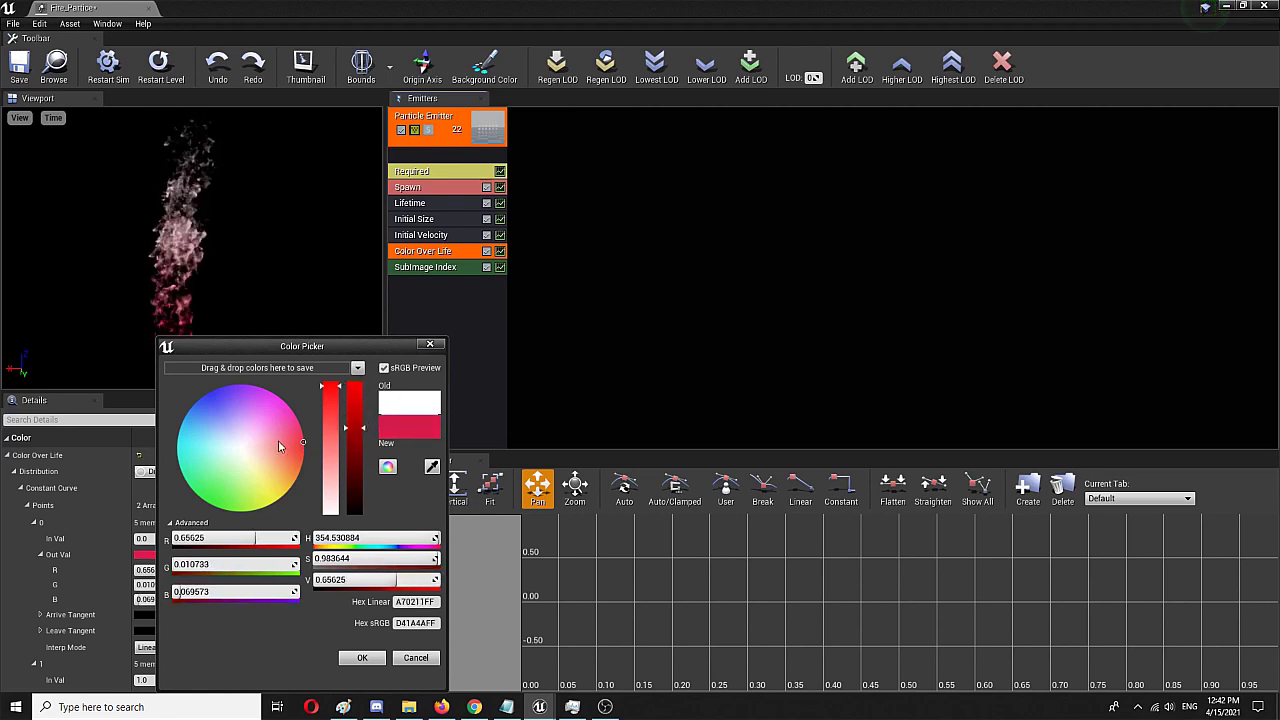
drag(338, 394, 343, 424)
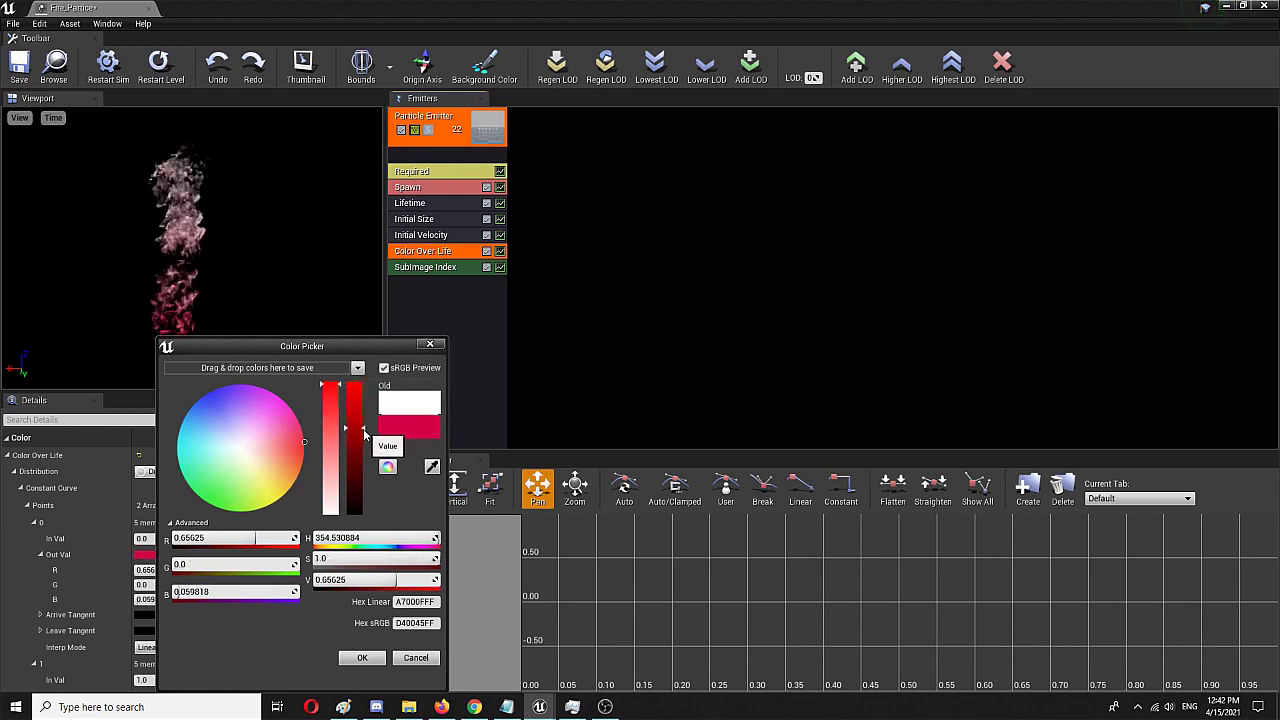
click(240, 538)
text(0.813)
key(Return)
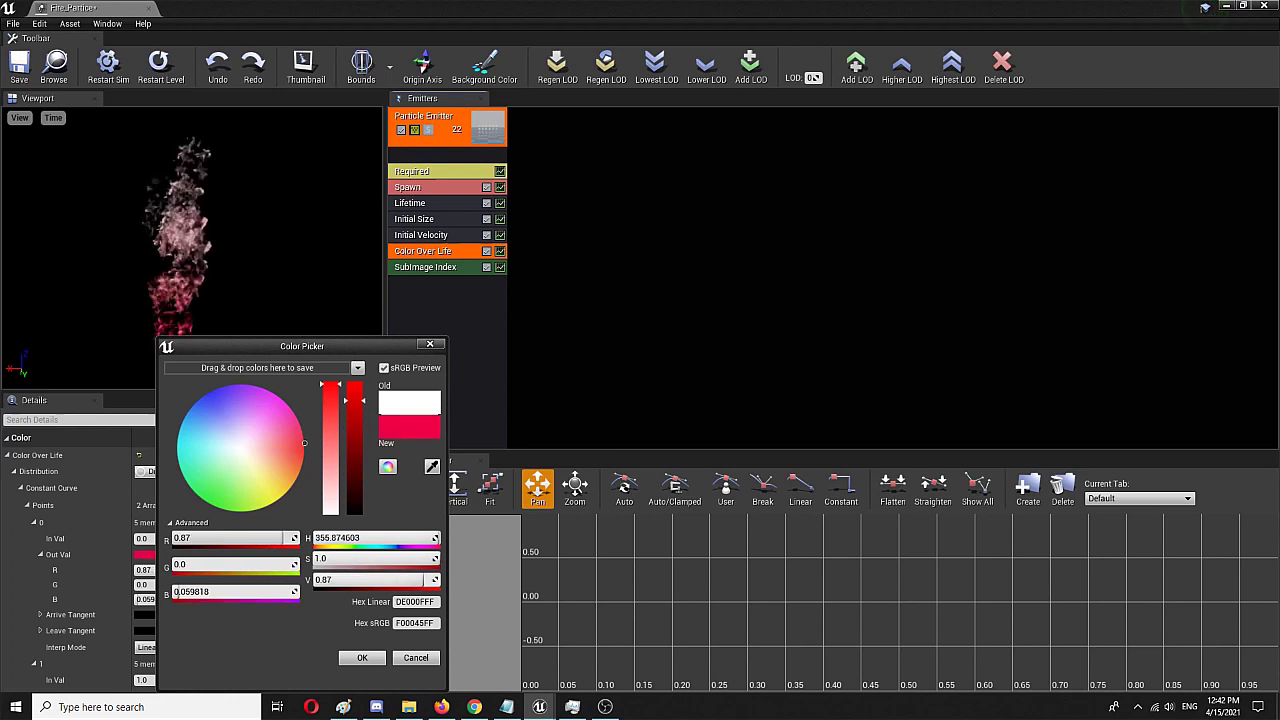
click(362, 657)
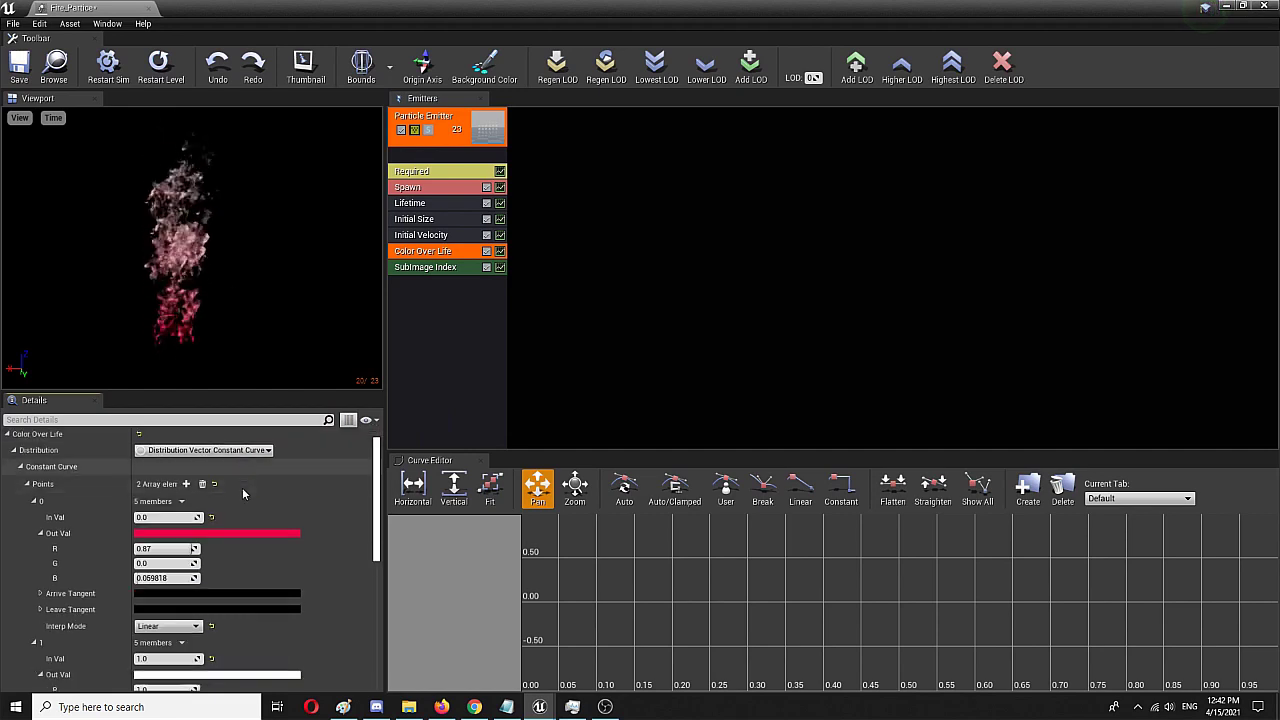
Set the Out Val color of Color Over Life curve point 1 to yellow with R 1.0, G 0.772449 and B 0.005386.
scroll(242, 487, down, 2)
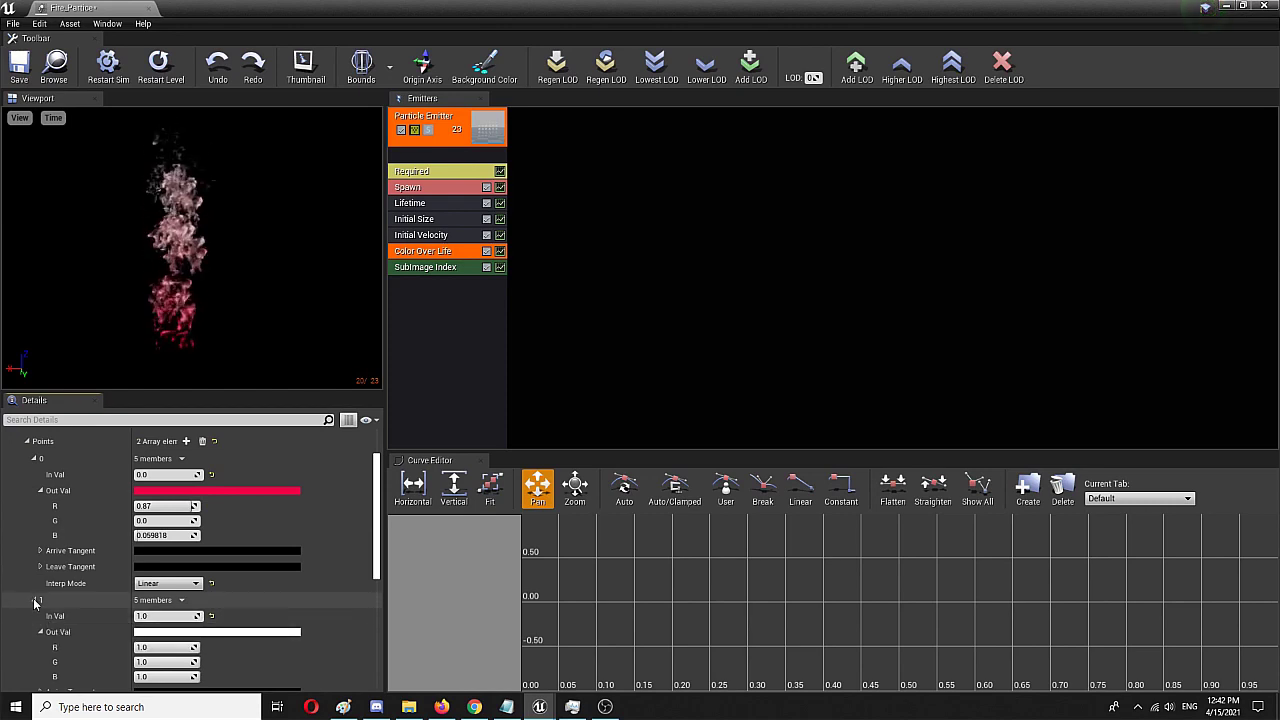
click(145, 632)
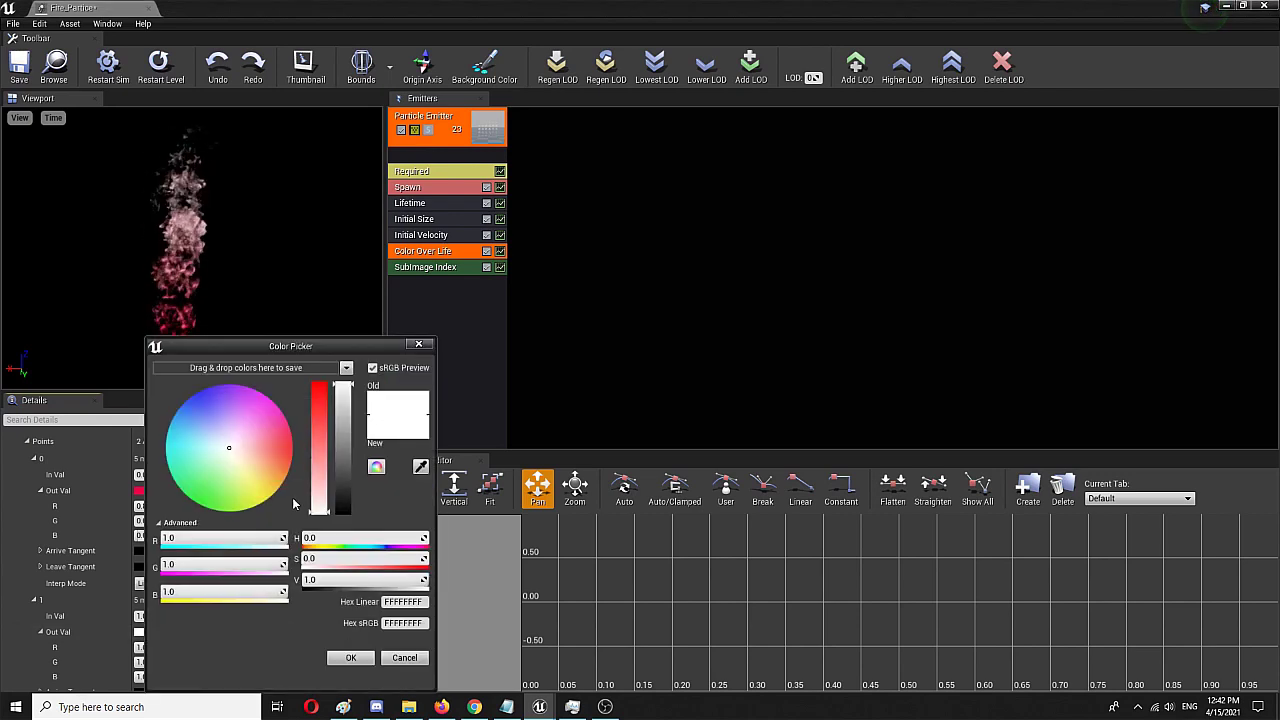
click(270, 491)
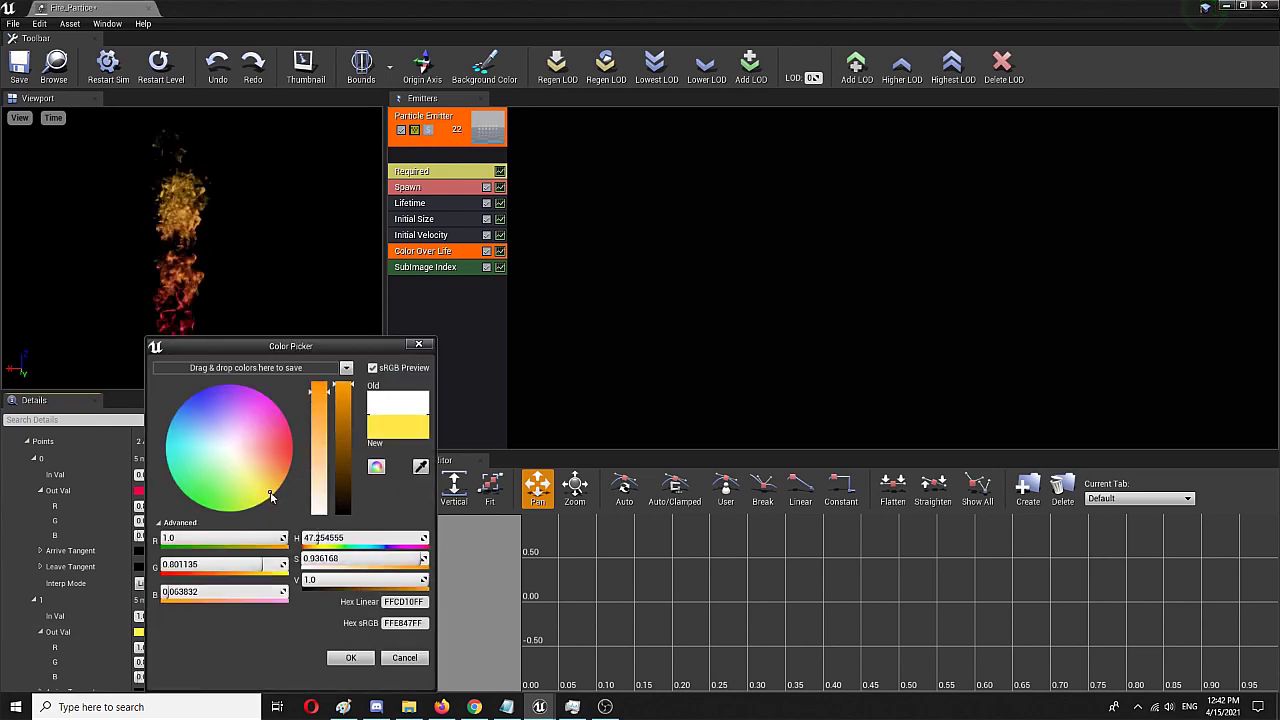
click(270, 492)
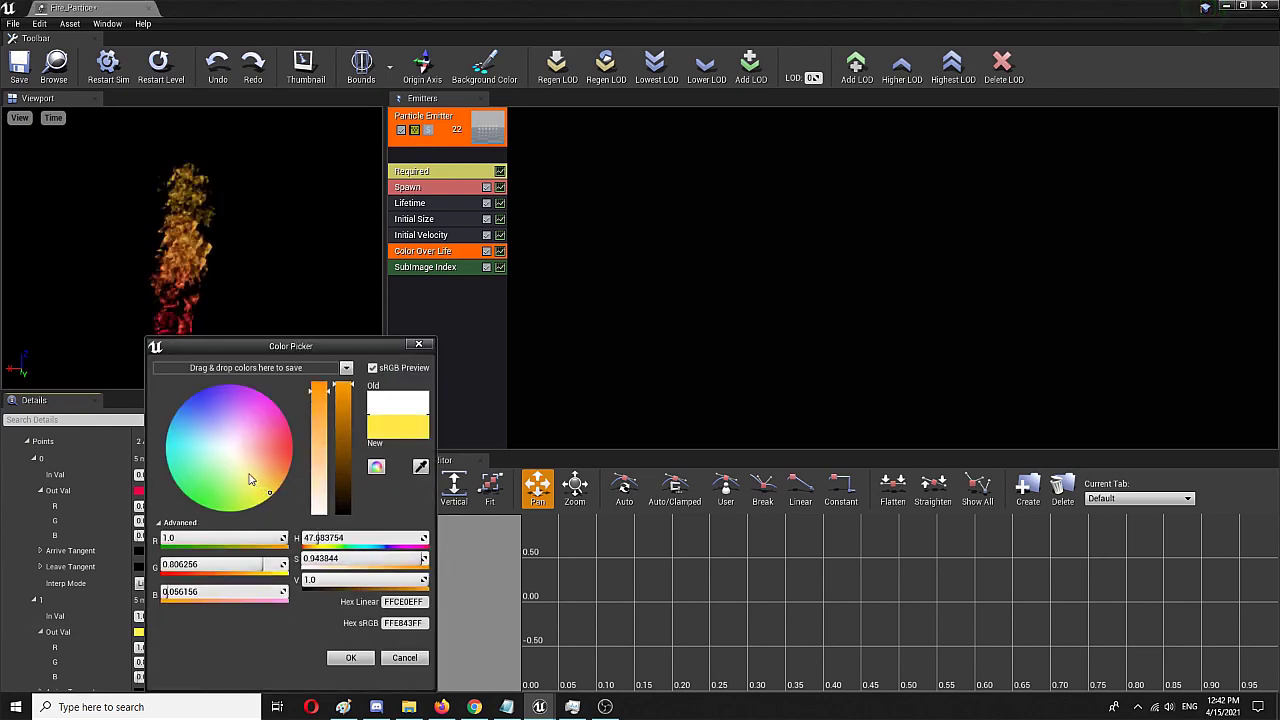
click(235, 458)
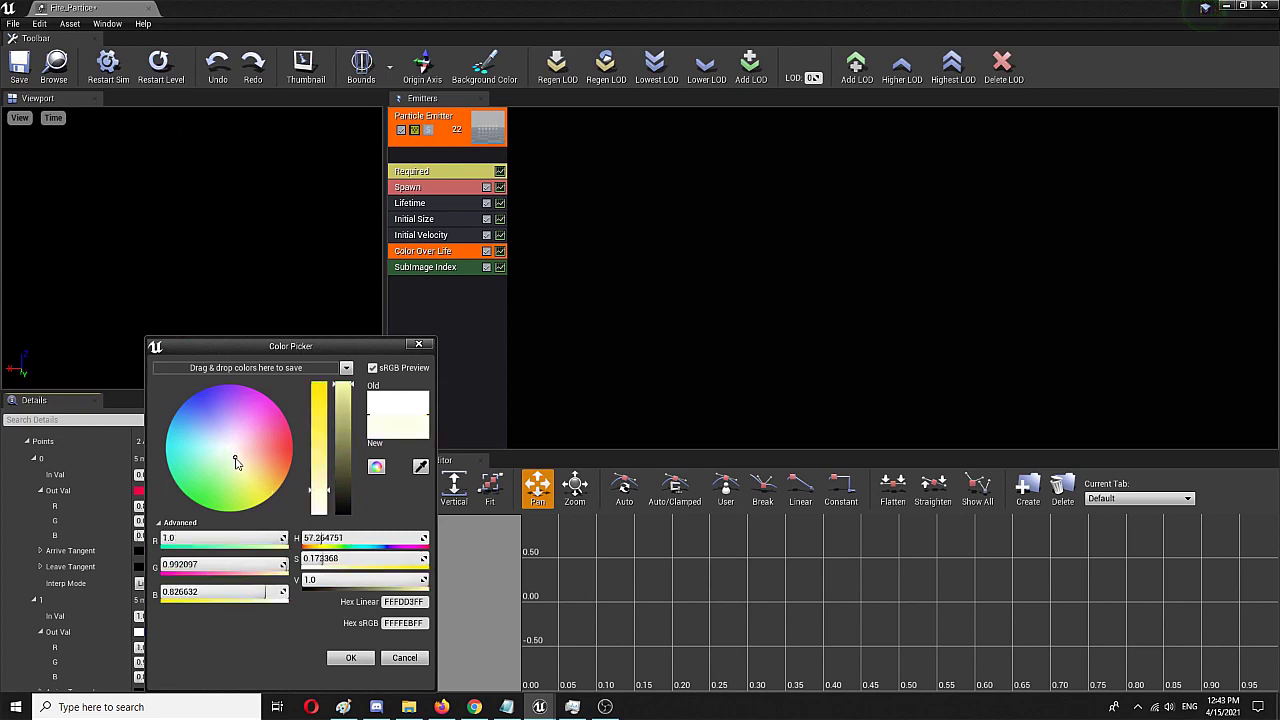
click(242, 469)
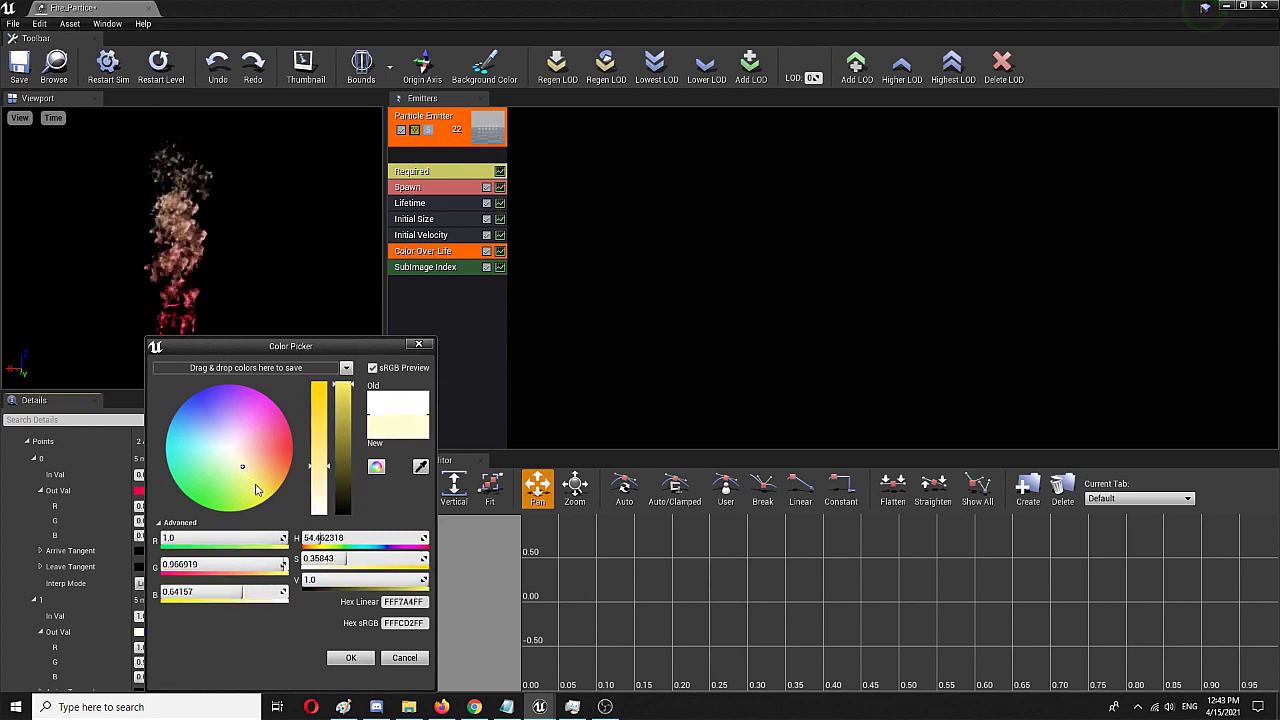
drag(263, 495, 268, 497)
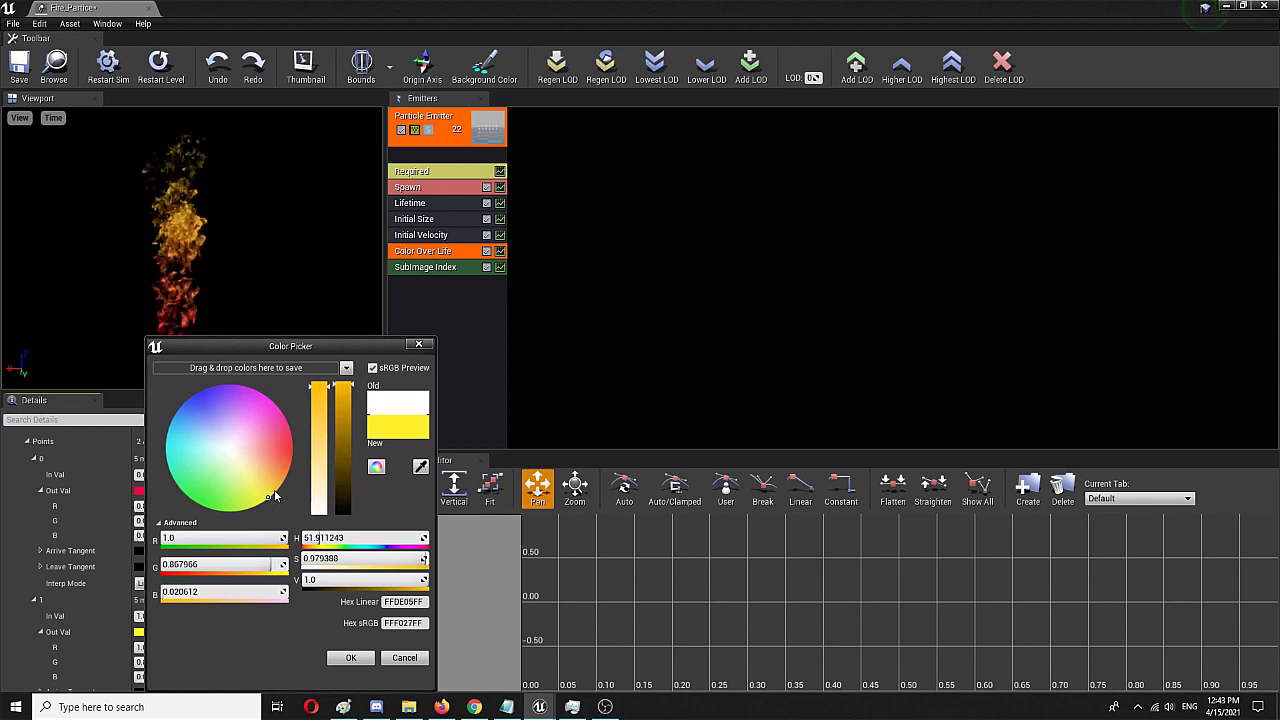
drag(278, 491, 273, 493)
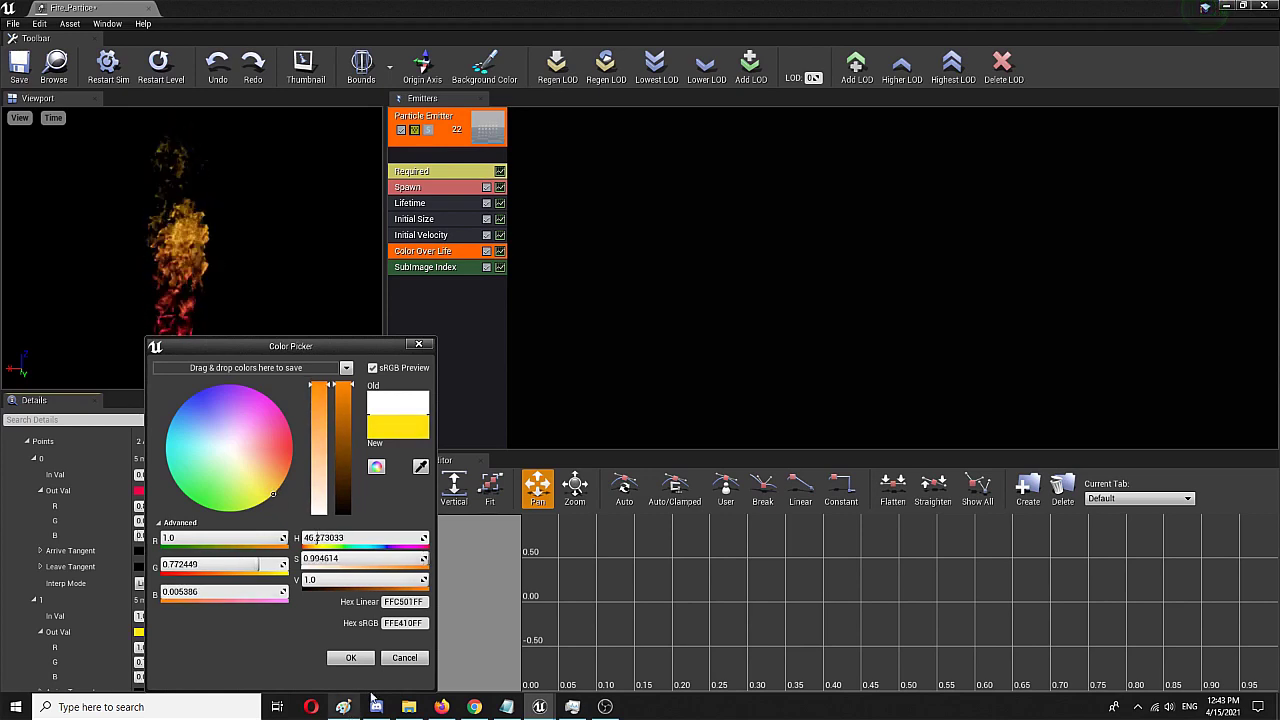
click(351, 657)
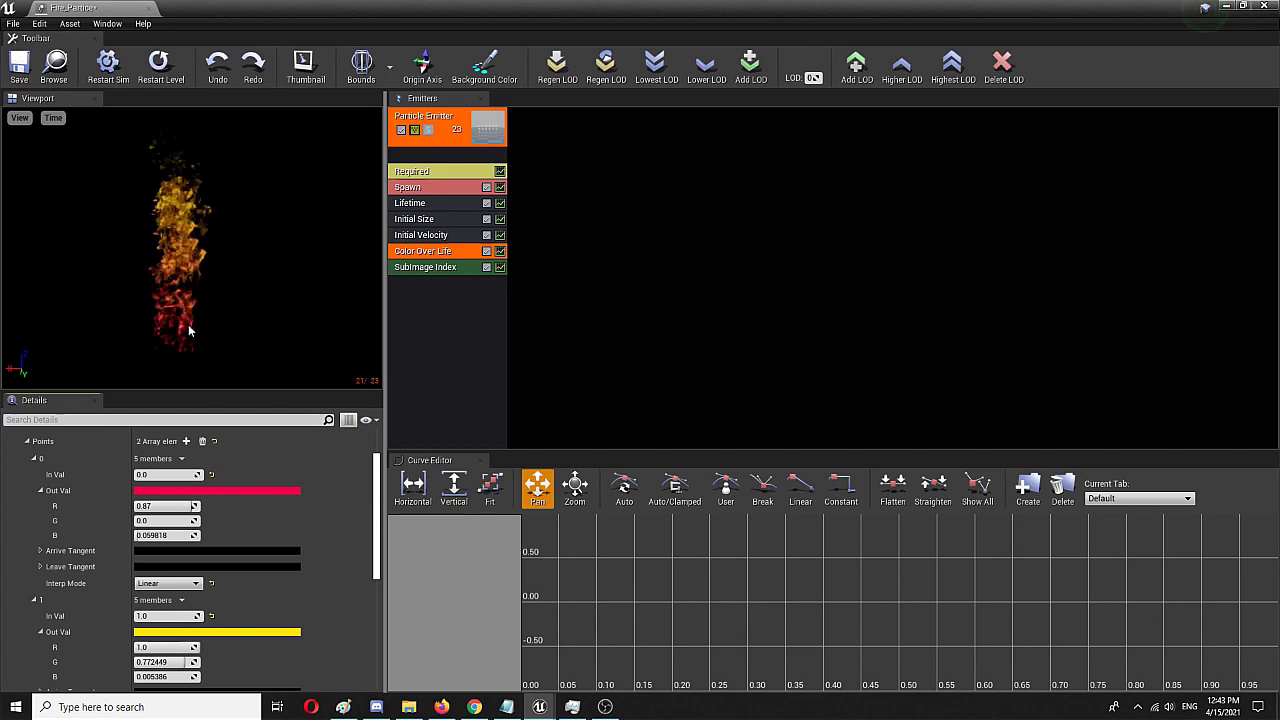
Add an Initial Rotation module to the particle emitter.
right_click(425, 303)
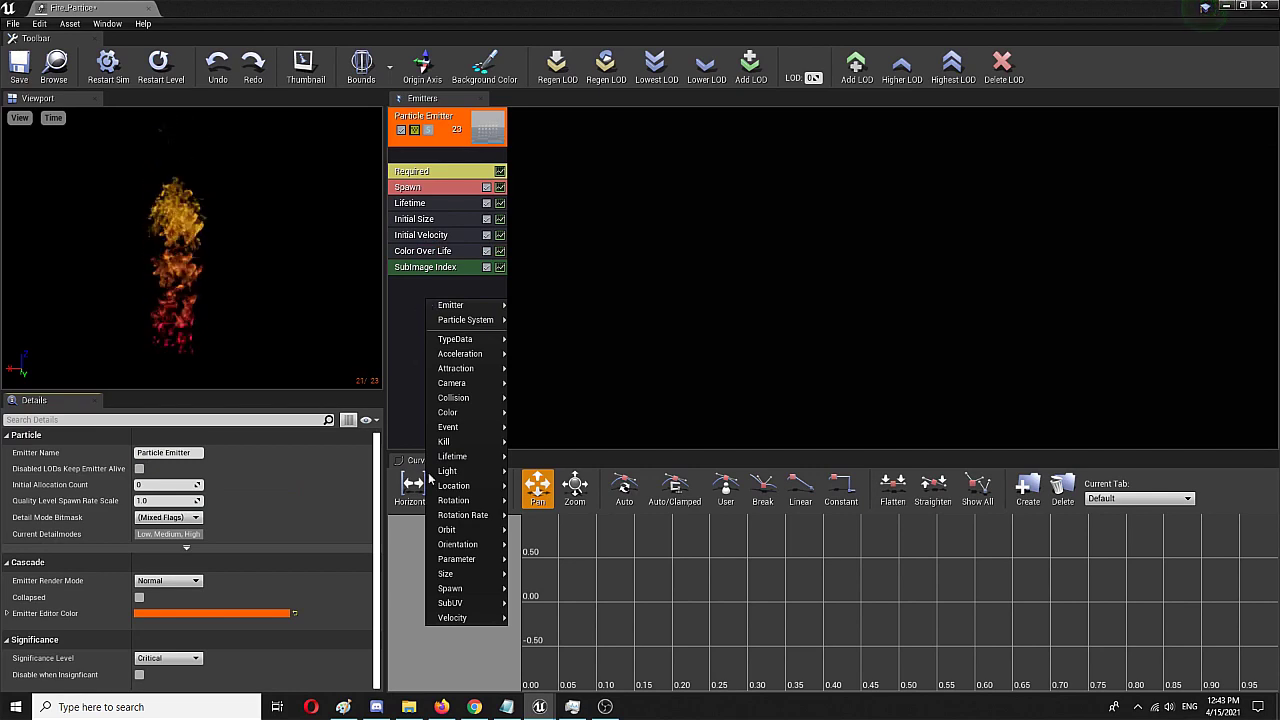
mouse_move(470, 500)
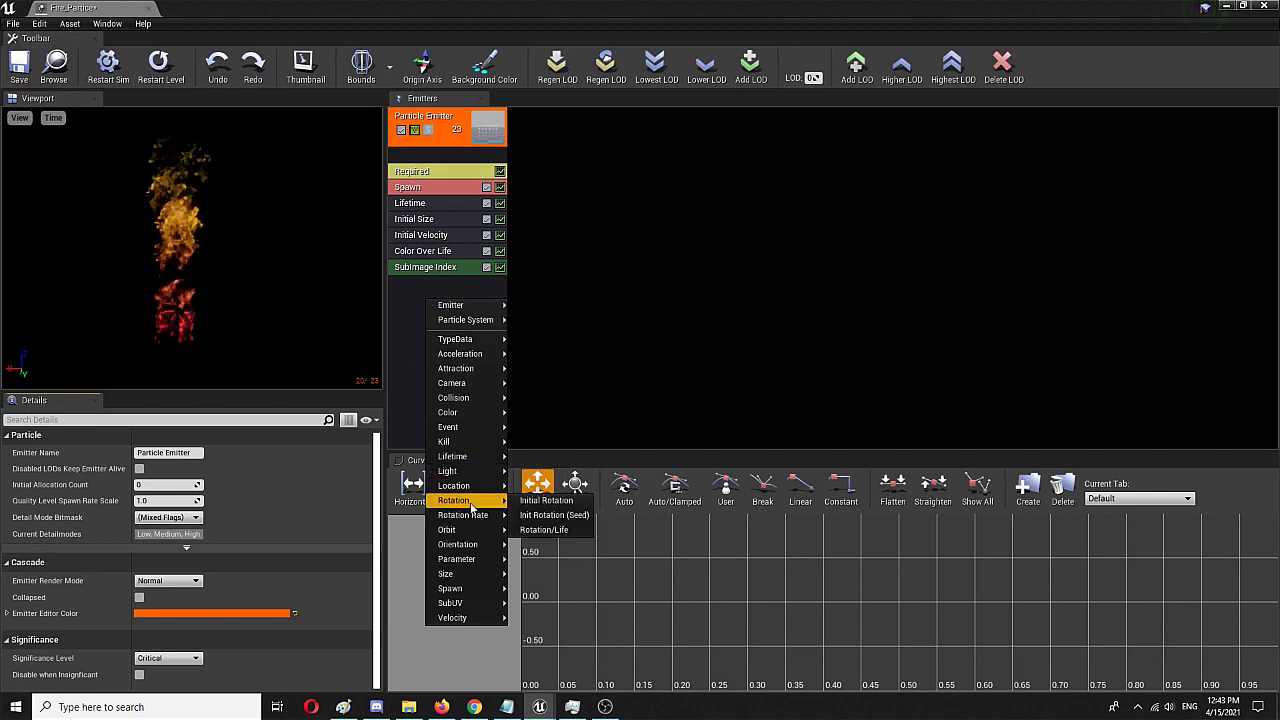
click(560, 501)
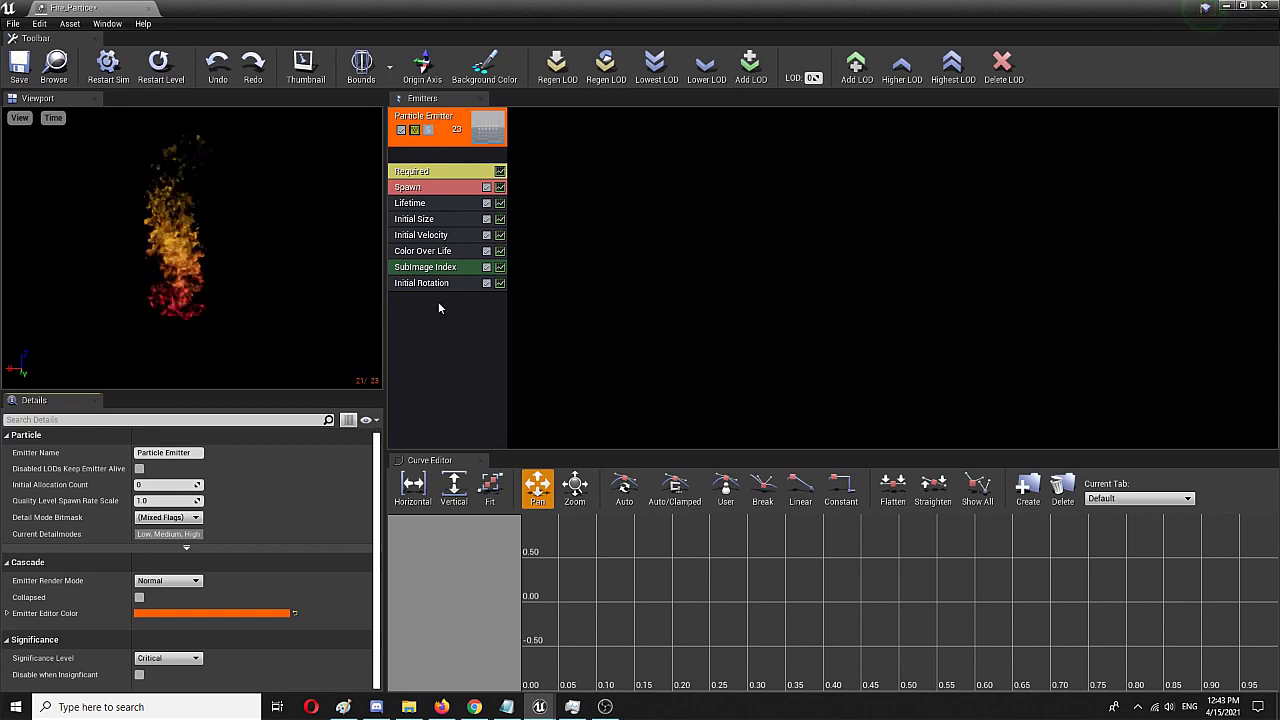
Expand the Initial Size module's Start Size distribution down to its Max and Min vectors.
click(435, 236)
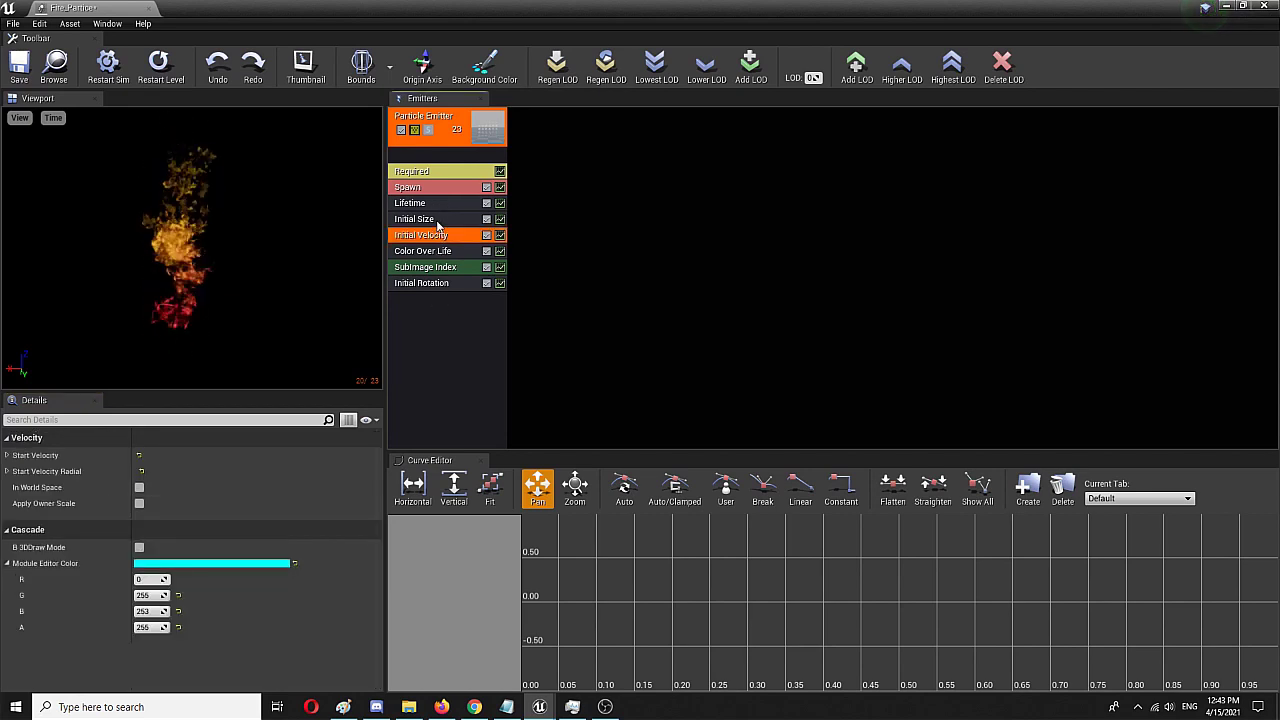
click(441, 219)
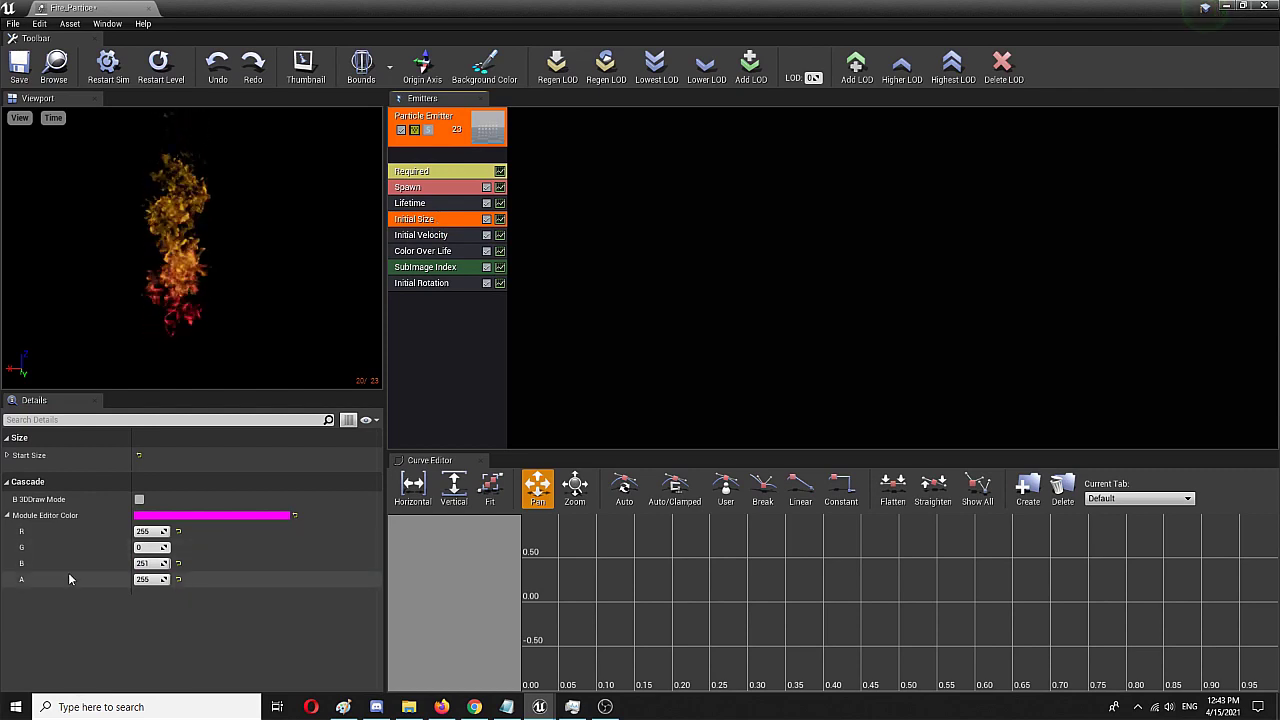
click(6, 455)
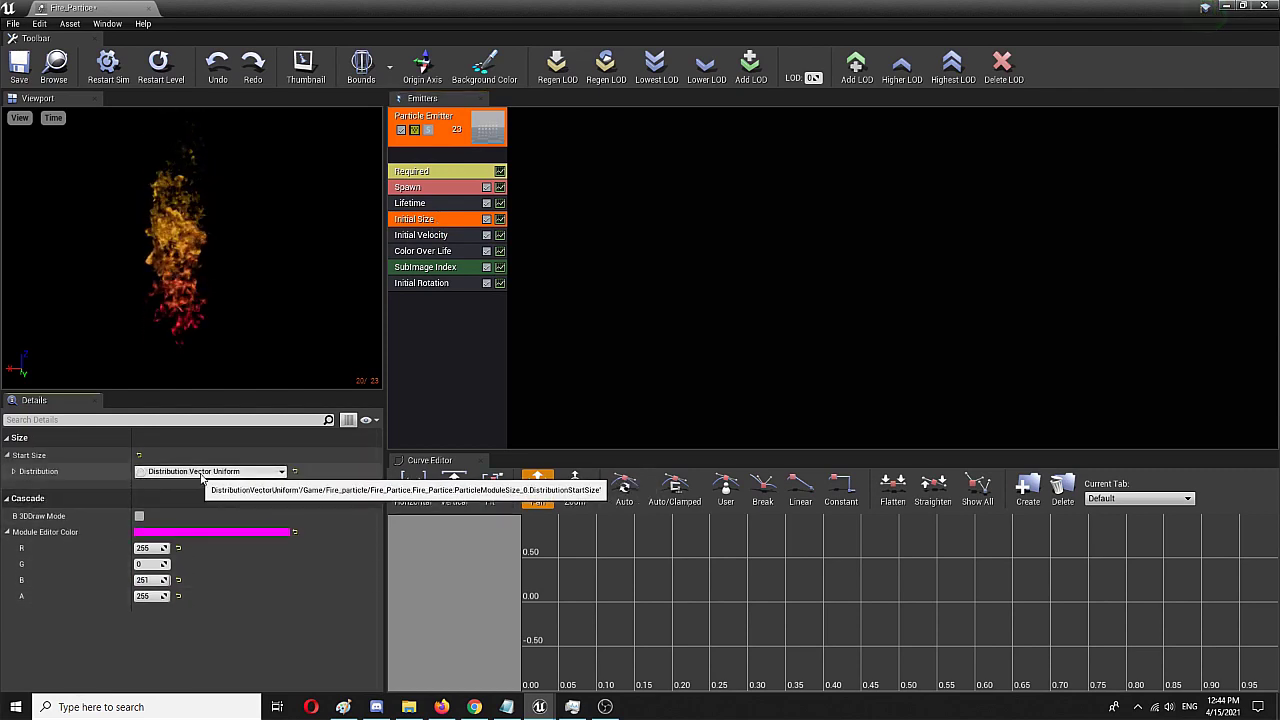
click(13, 471)
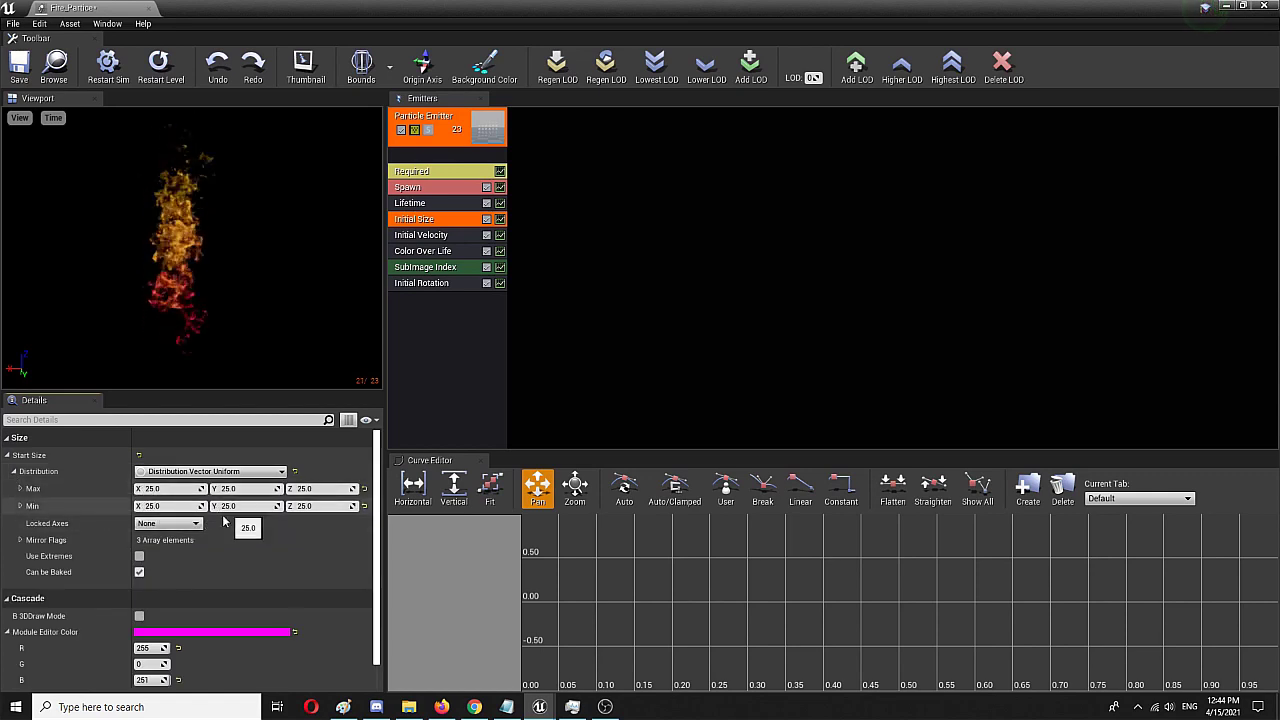
click(162, 489)
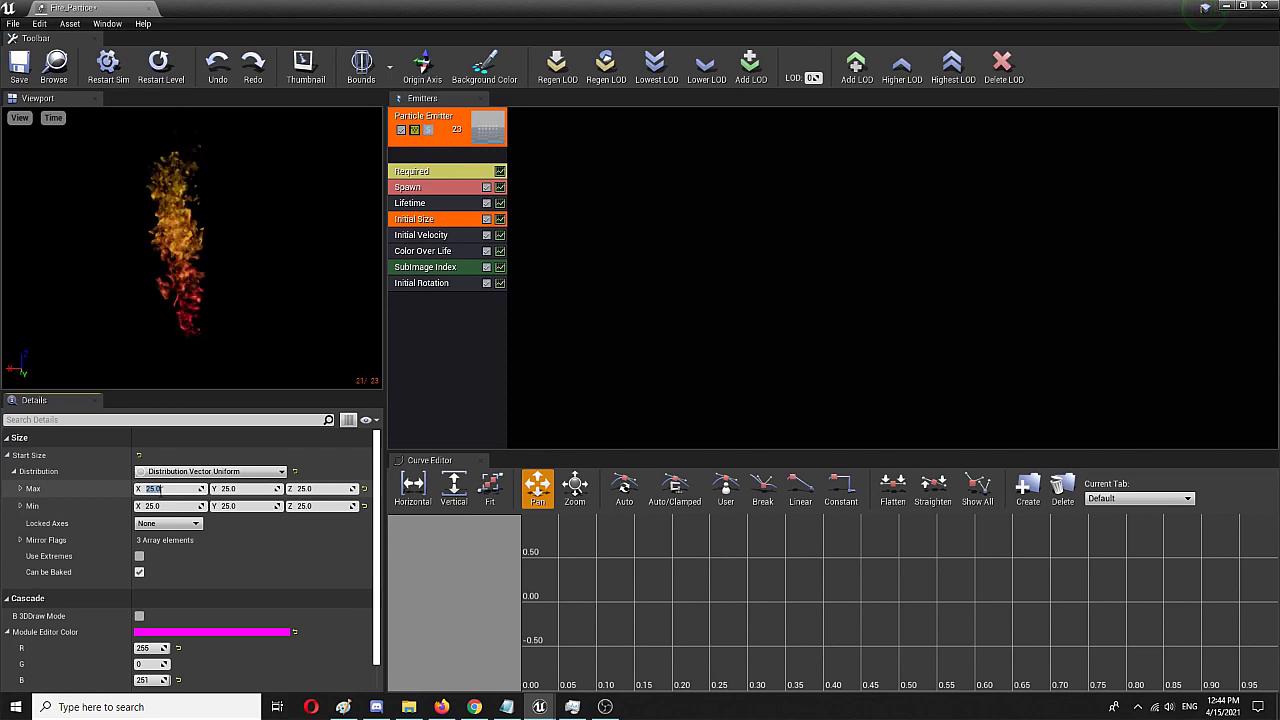
Set the Start Size Min vector of the Initial Size module to 15 on X, Y and Z.
click(162, 506)
text(15)
click(248, 506)
text(15)
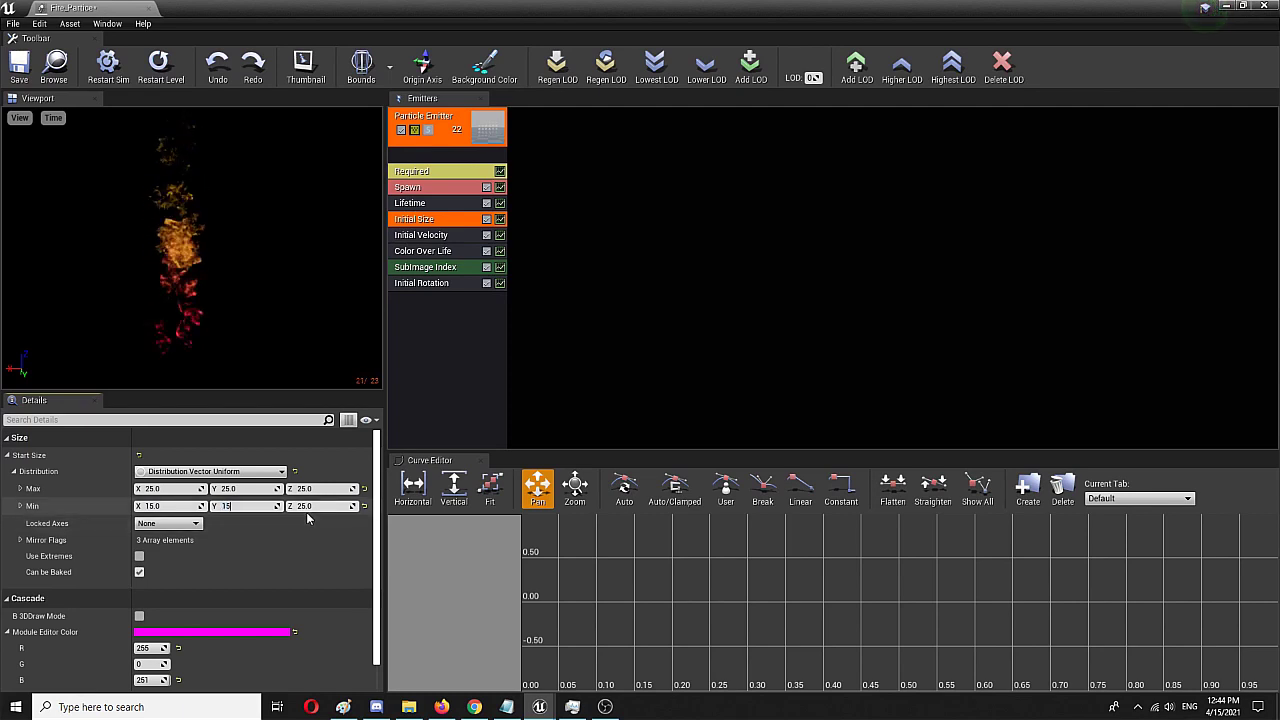
click(318, 506)
text(15)
key(Return)
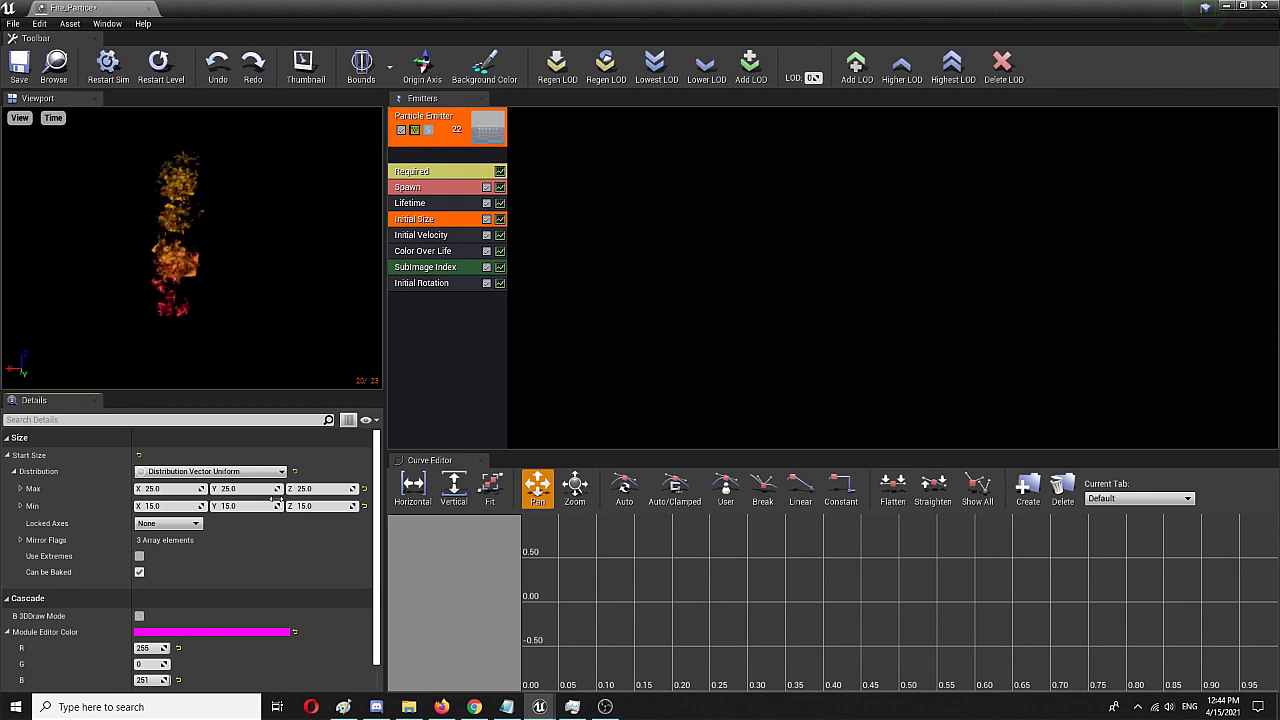
Reduce the Start Size Min vector to 5 on X, Y and Z.
click(176, 507)
text(5)
key(Tab)
text(5)
key(Tab)
text(5)
key(Return)
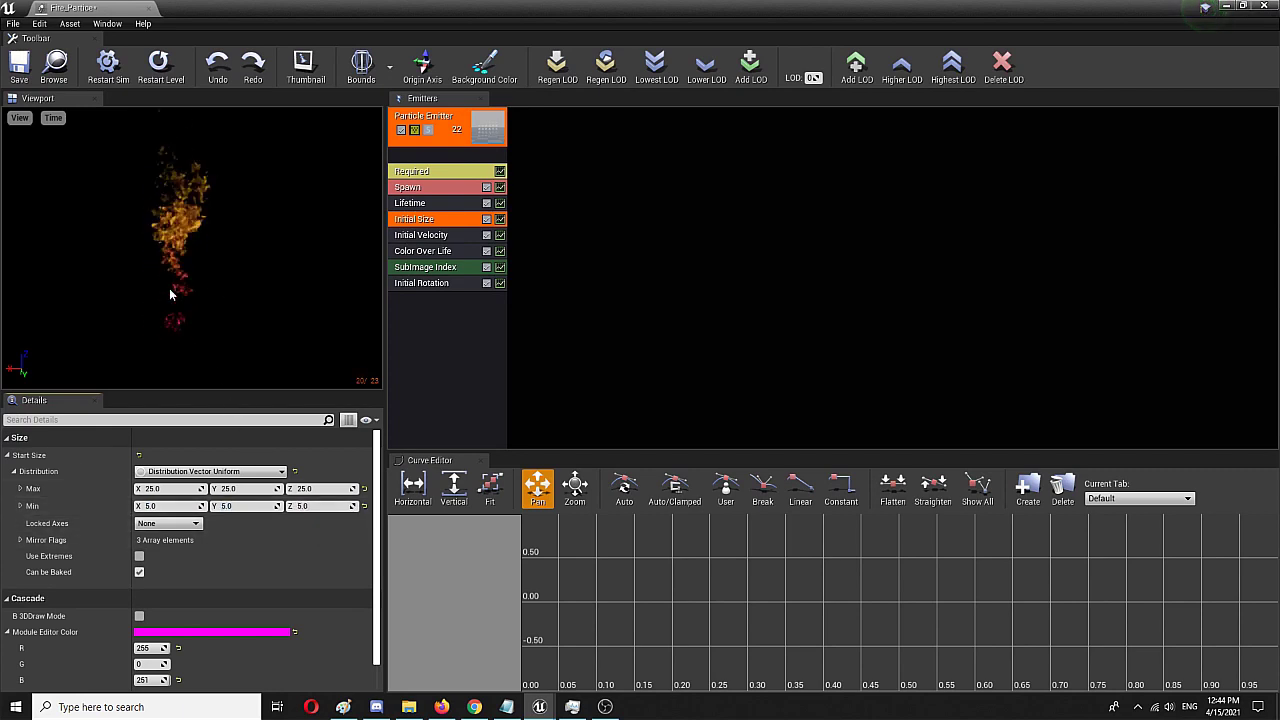
Set the Start Size Min vector to 20 on X, Y and Z, and save the particle system.
click(173, 505)
text(1)
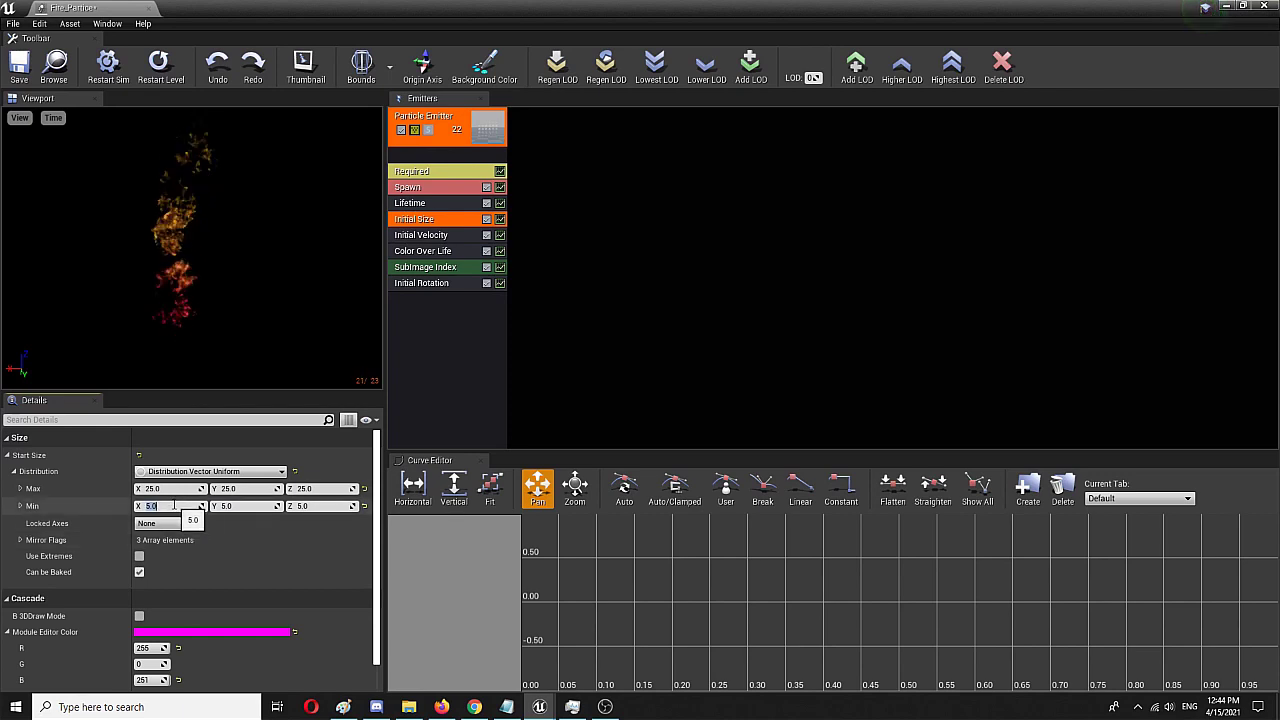
text(0)
key(Return)
click(216, 507)
text(20)
key(Tab)
text(20)
key(Return)
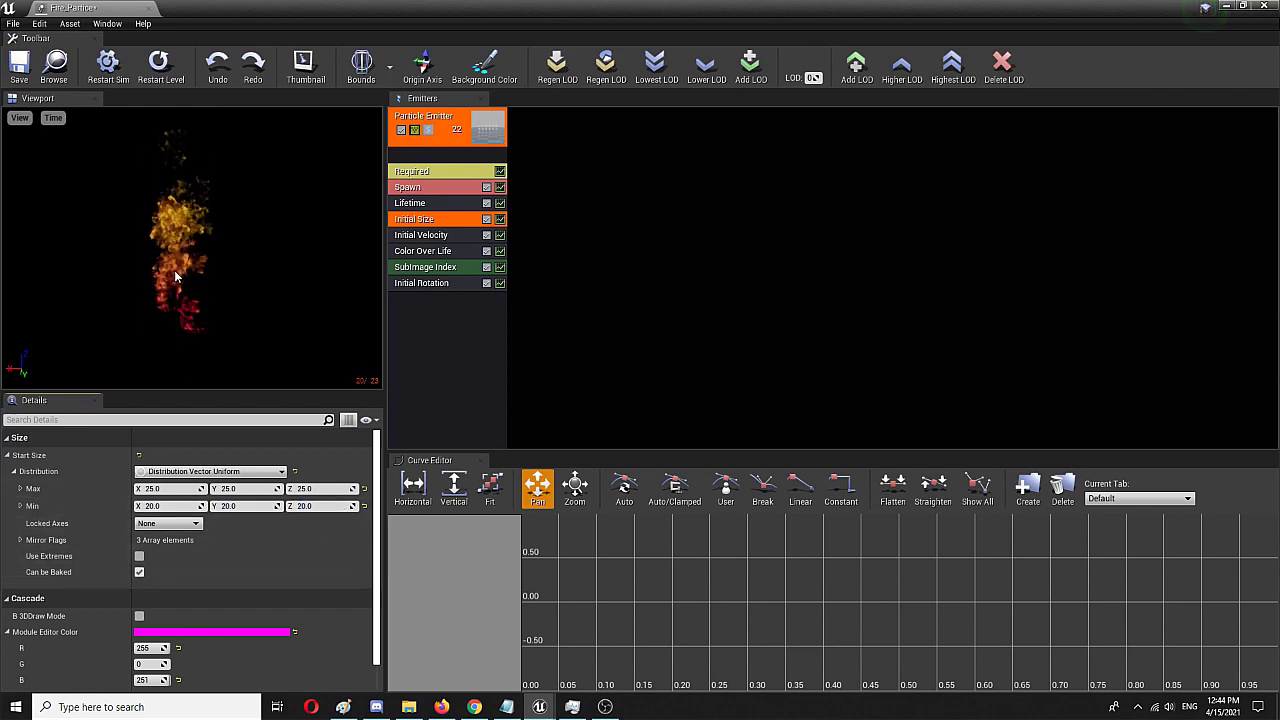
click(24, 70)
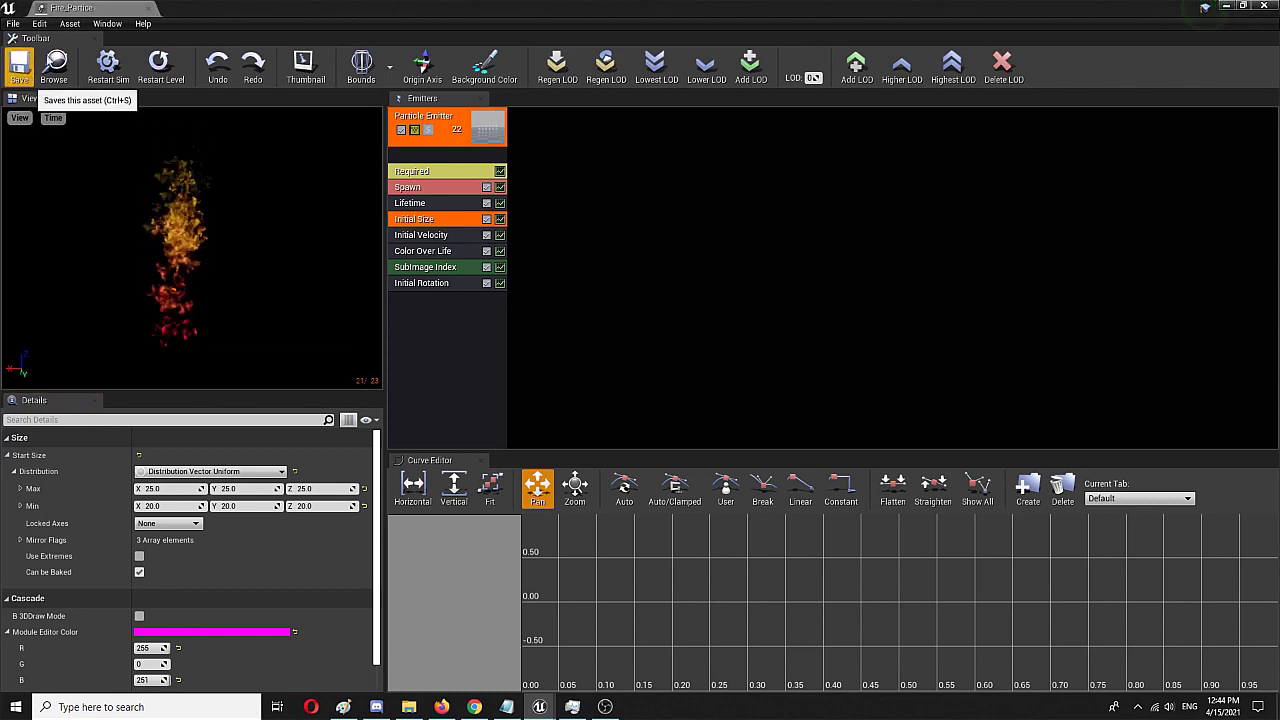
Return to the level editor and place Fire_Partice from the Fire_particle folder onto the log pile.
click(130, 8)
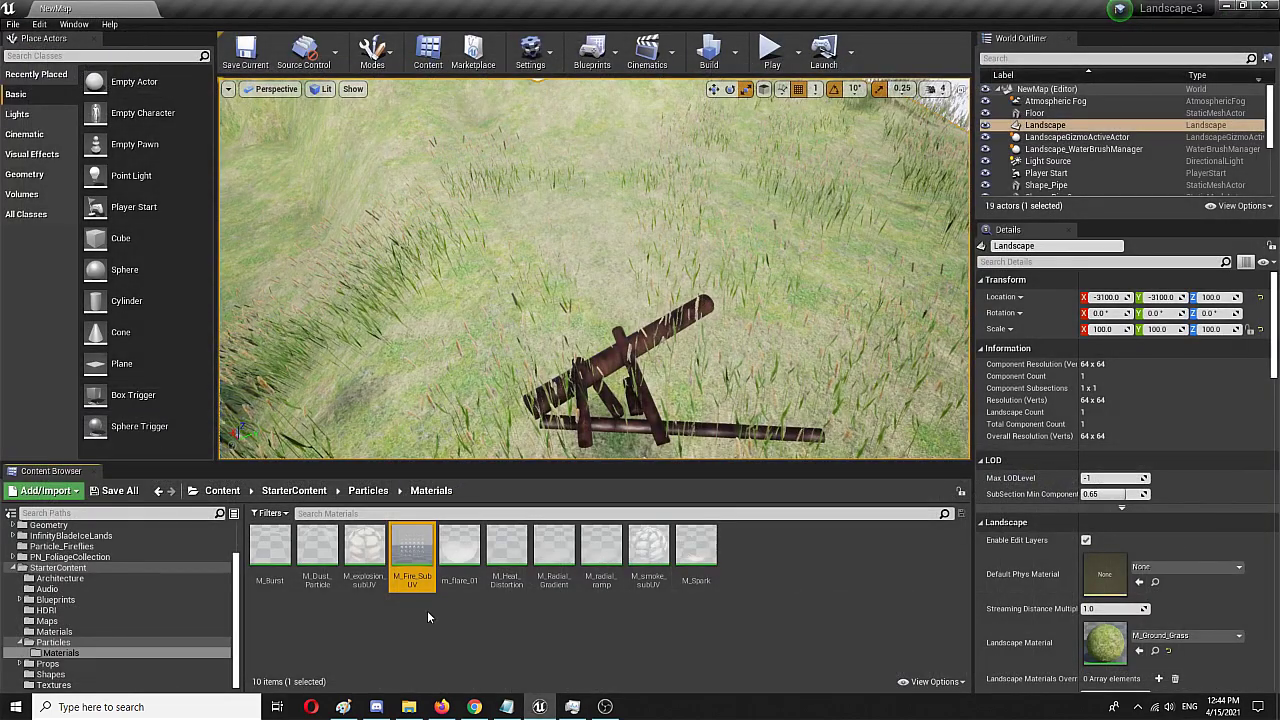
scroll(18, 532, up, 2)
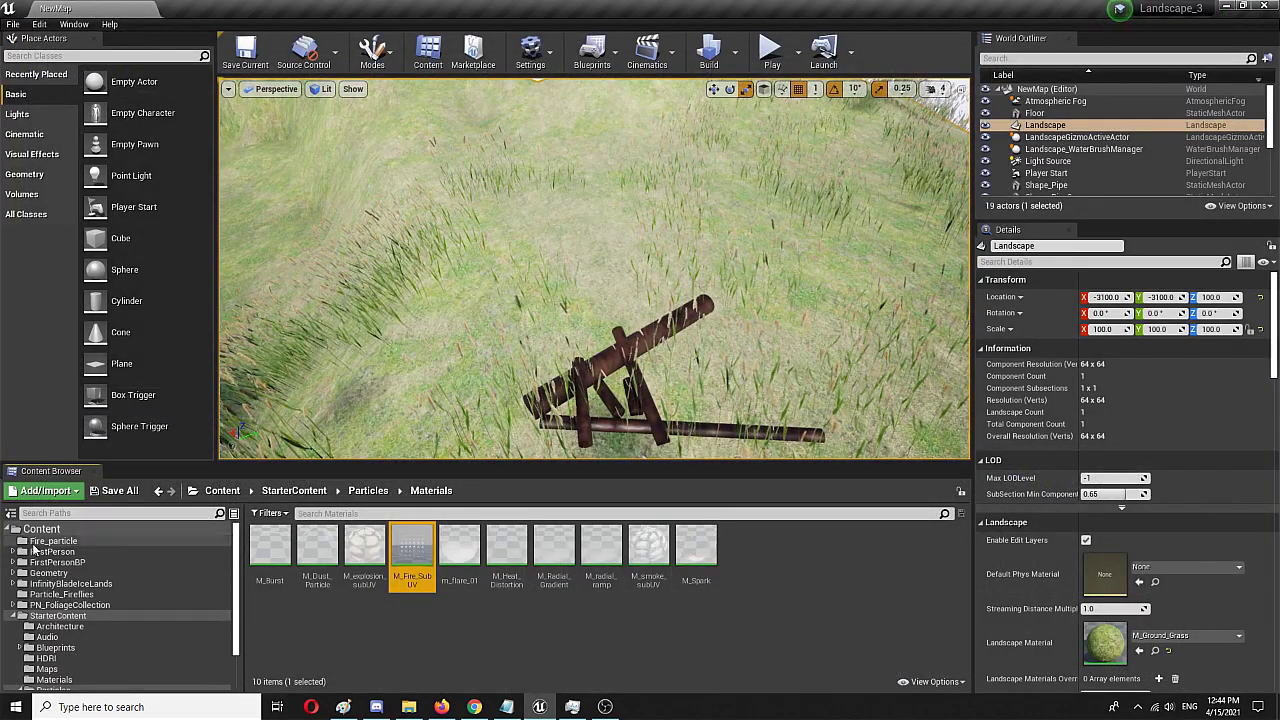
click(53, 540)
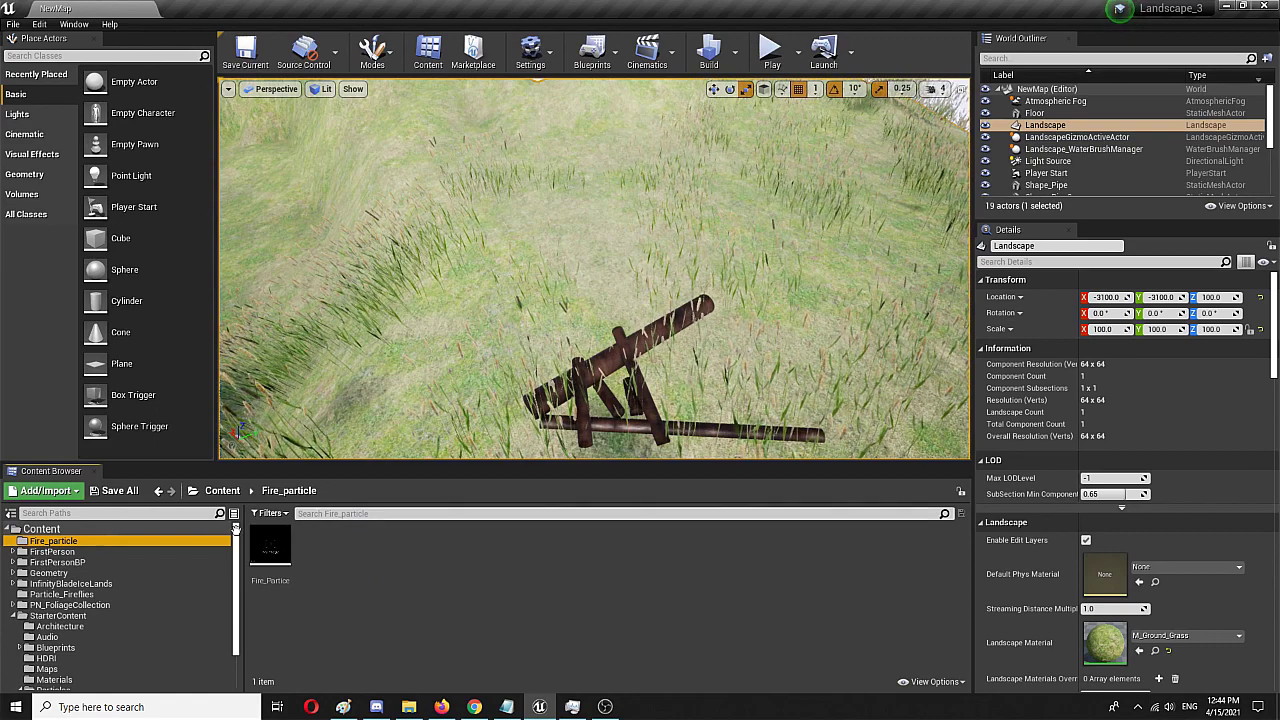
drag(268, 545, 525, 355)
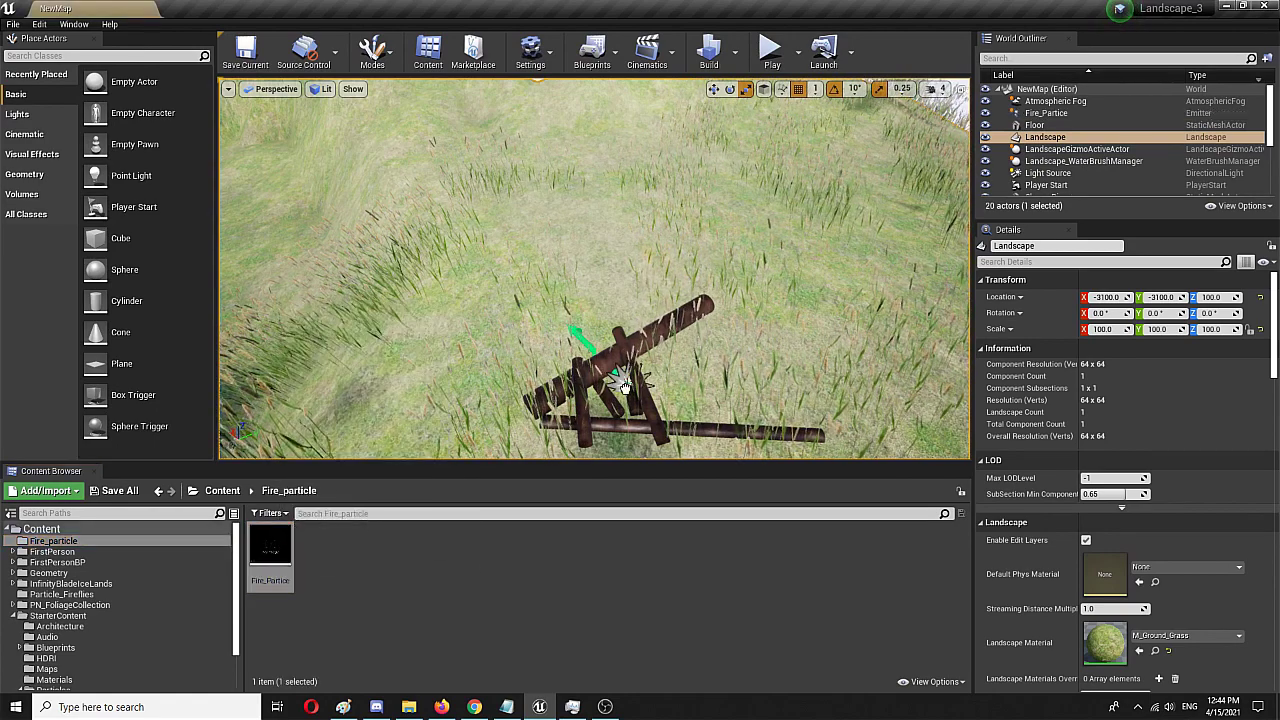
click(612, 393)
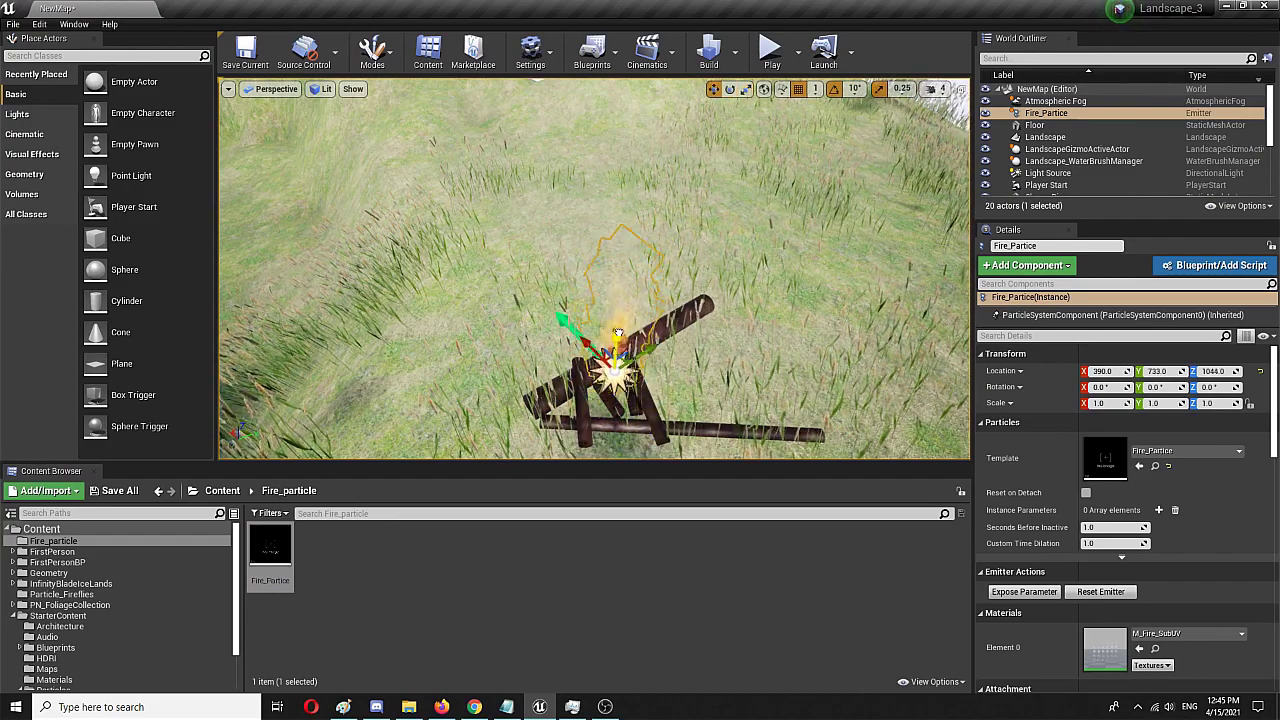
Lower the Fire_Partice emitter into the log pile to a Z location of 1025.
right_drag(594, 268, 595, 230)
click(505, 371)
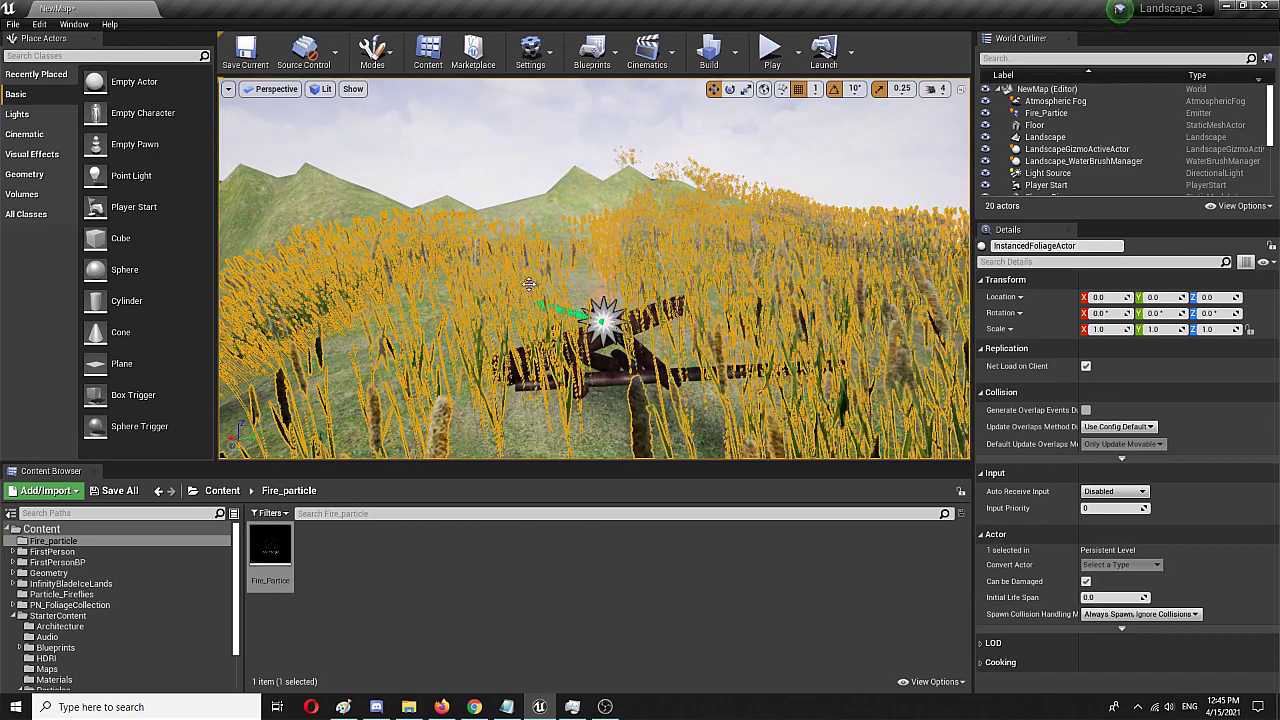
click(531, 186)
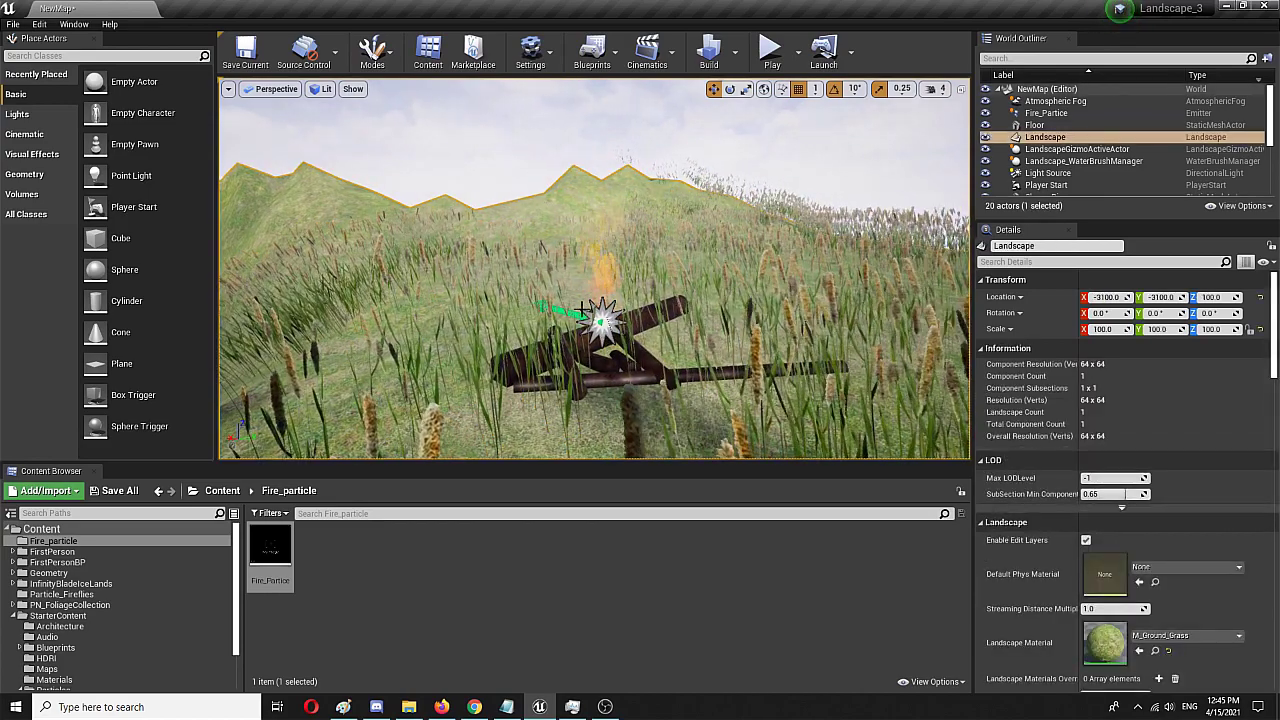
click(606, 278)
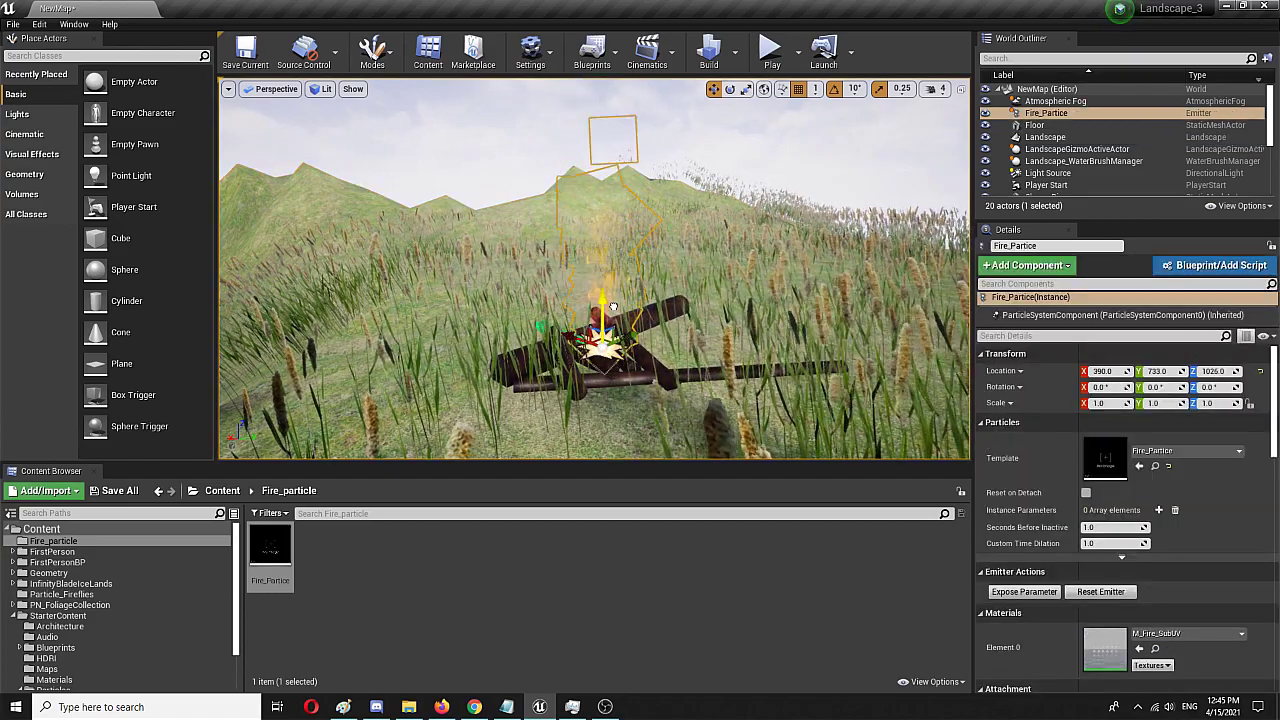
click(465, 272)
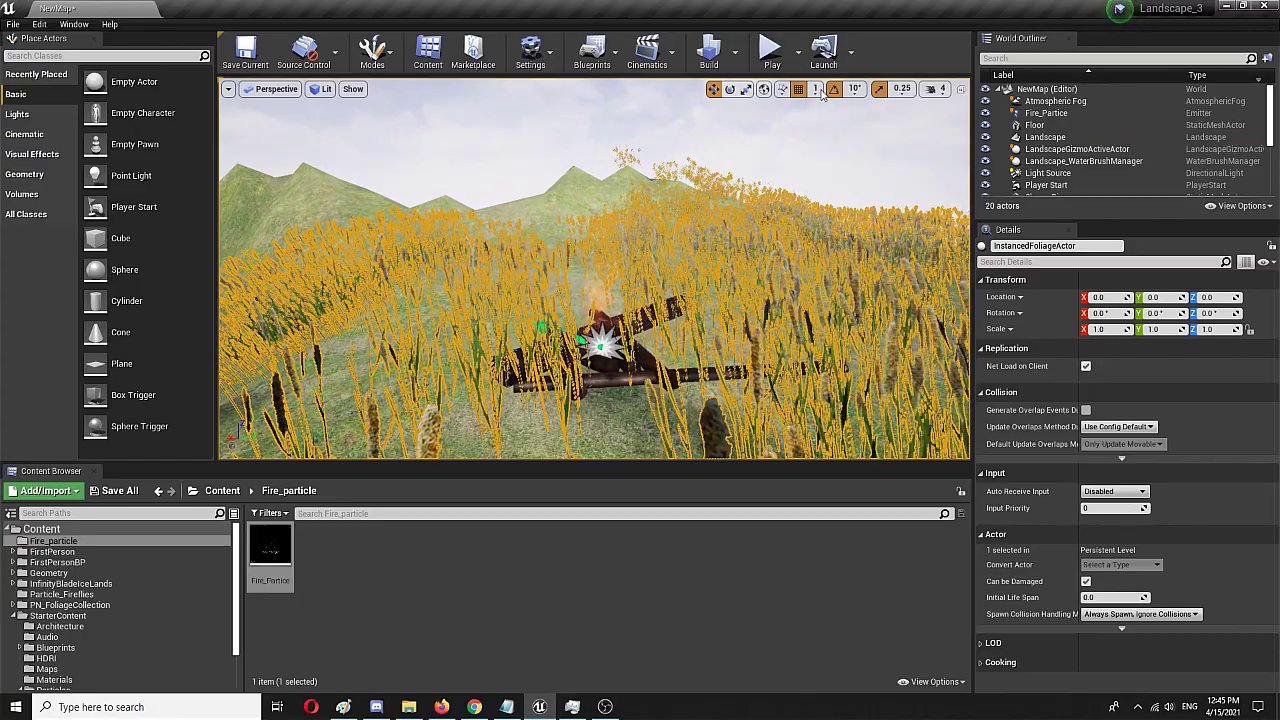
Play the level in the editor and walk up to the log pile to examine the fire effect.
click(770, 52)
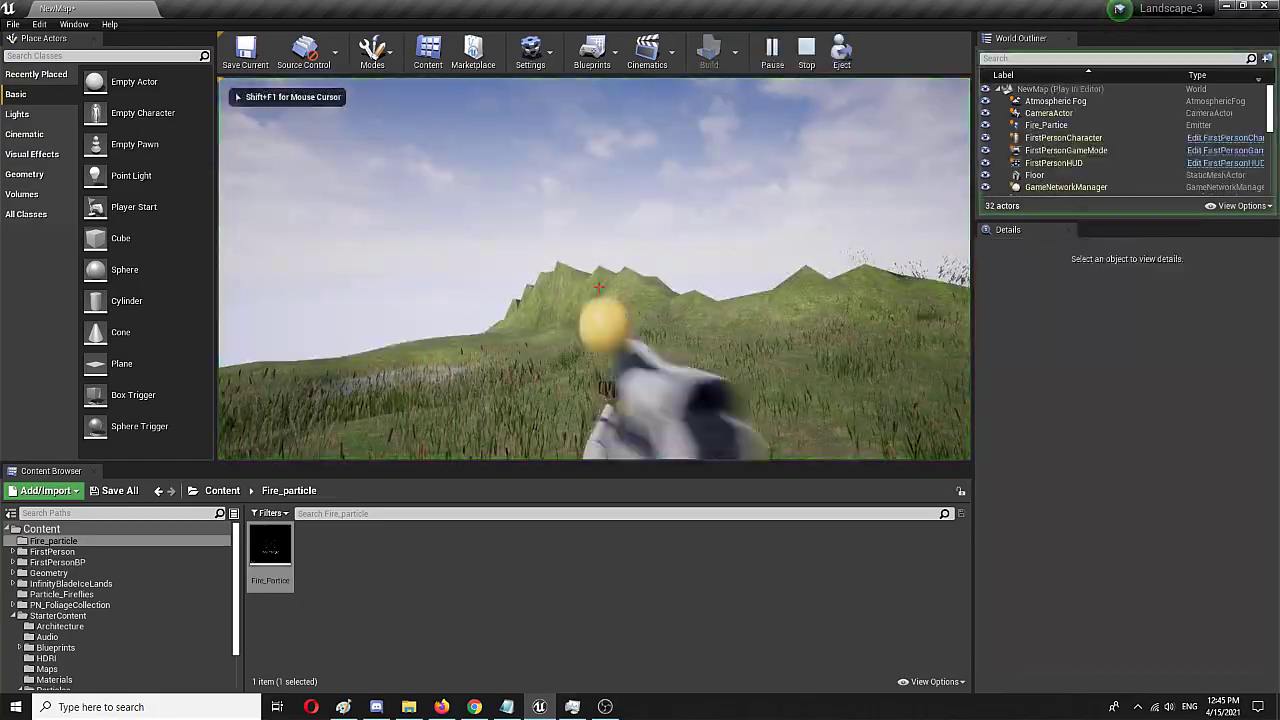
key(w)
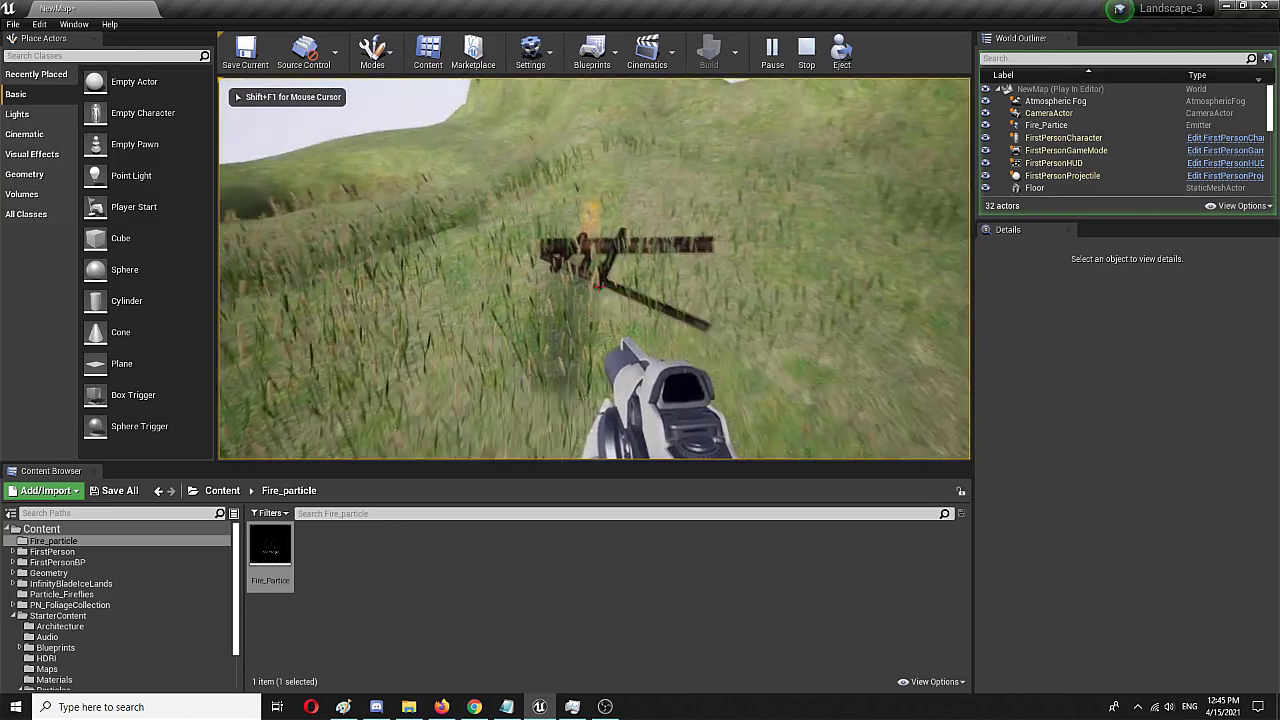
key(w)
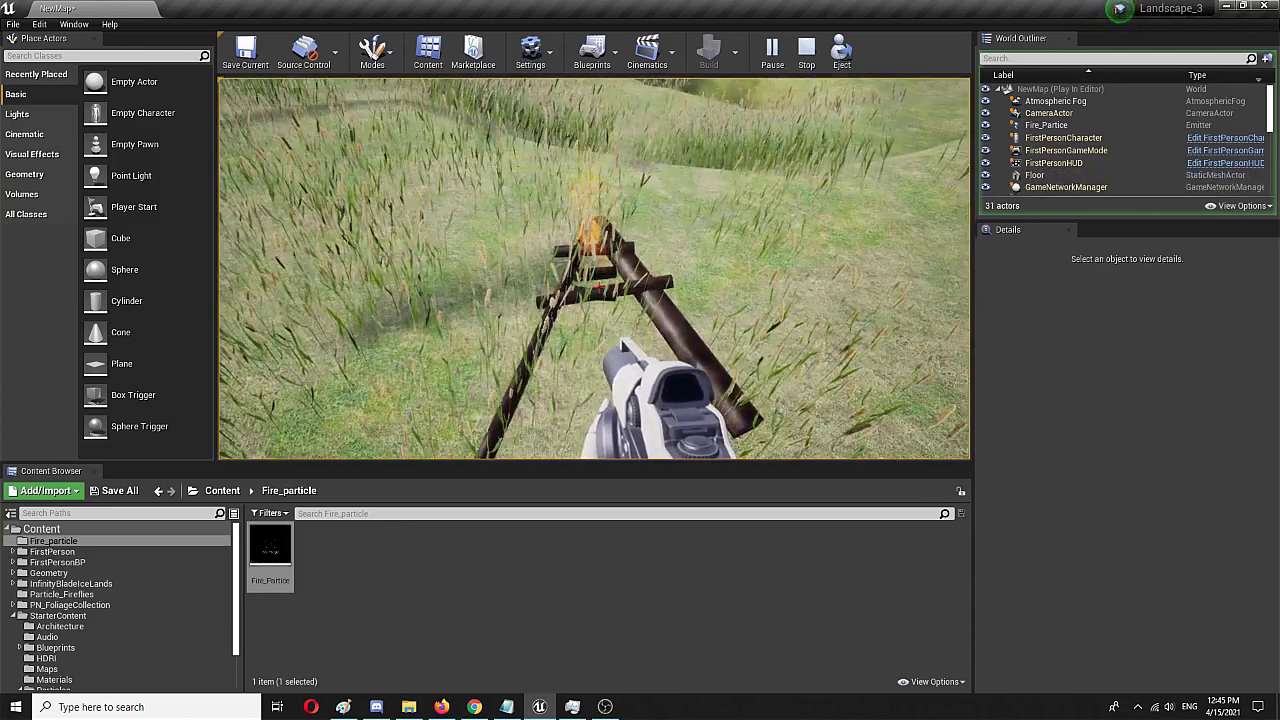